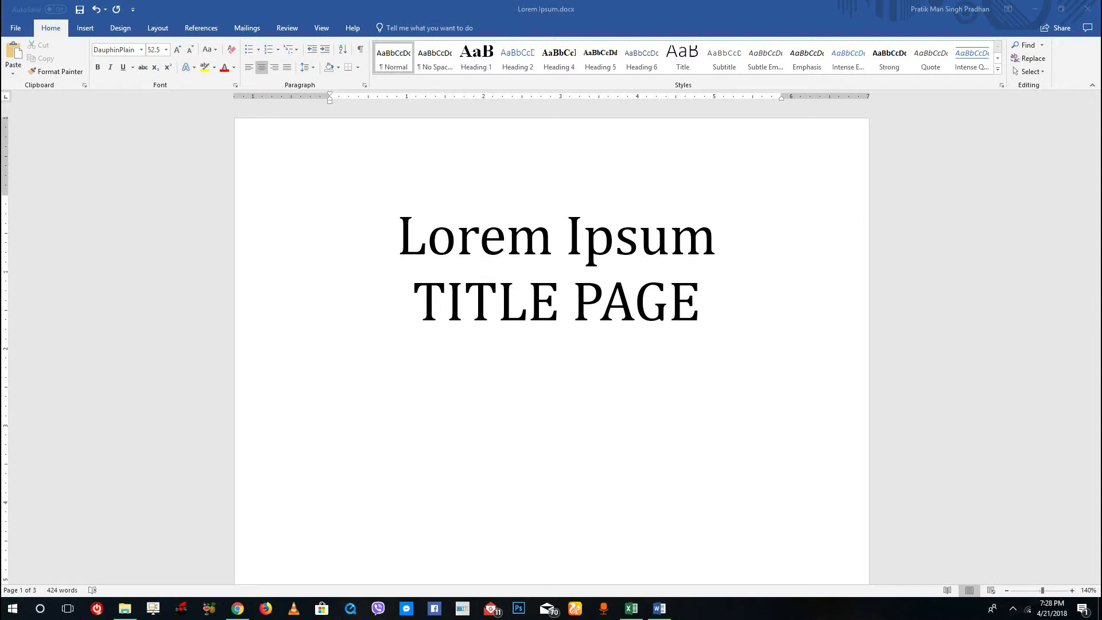
- Scroll through the document and place the cursor in page 2's title
left_click(594, 391)
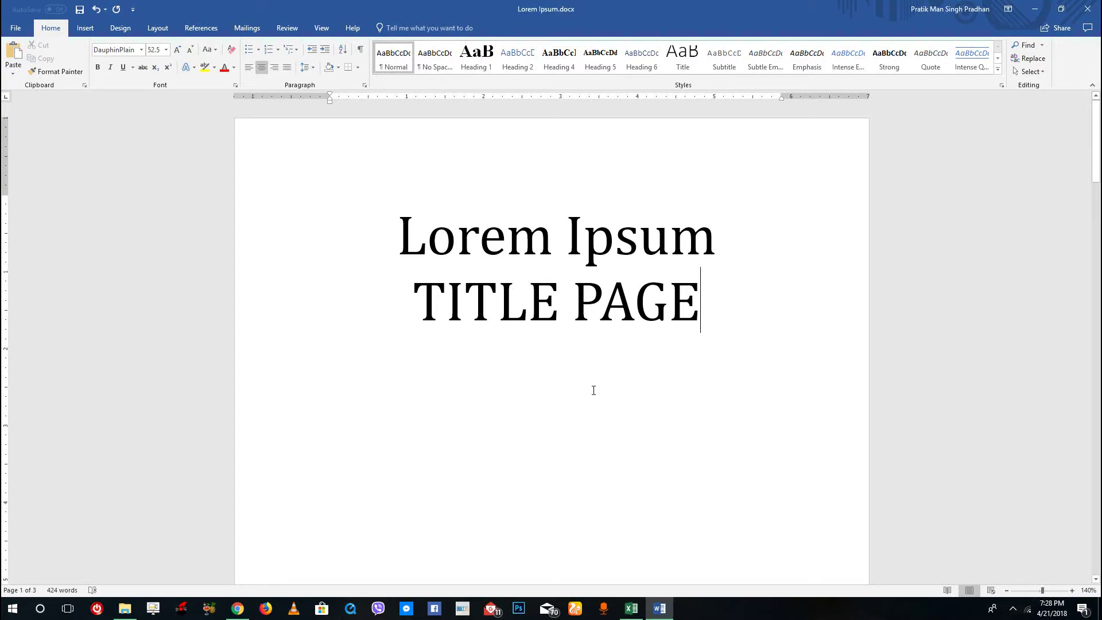
scroll(551, 388, "down", 15)
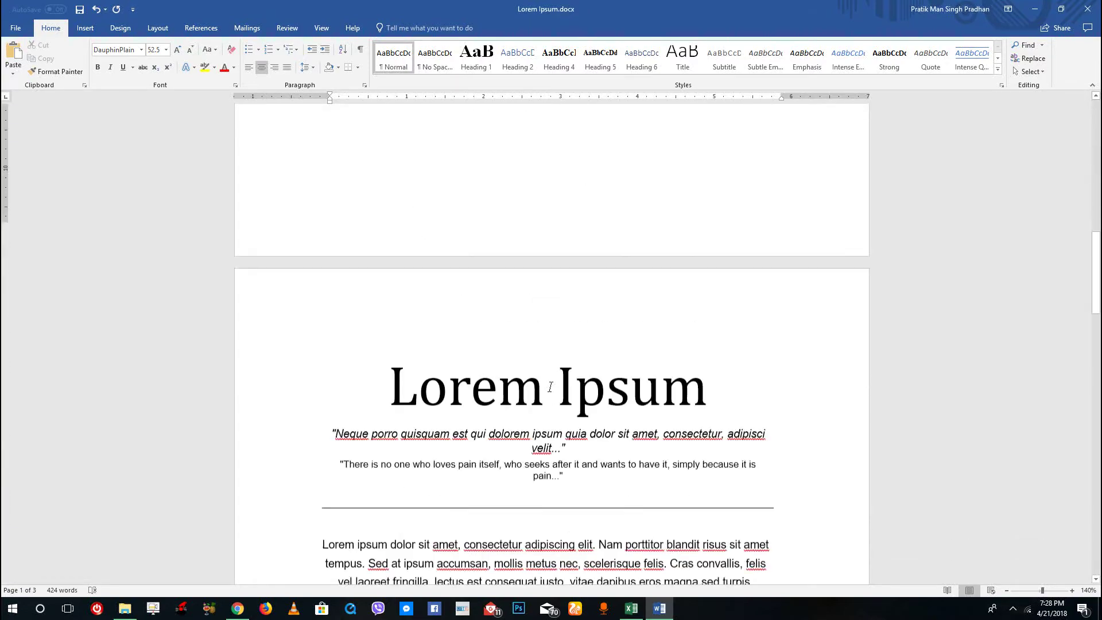
scroll(547, 394, "up", 8)
scroll(547, 393, "up", 3)
scroll(522, 402, "down", 8)
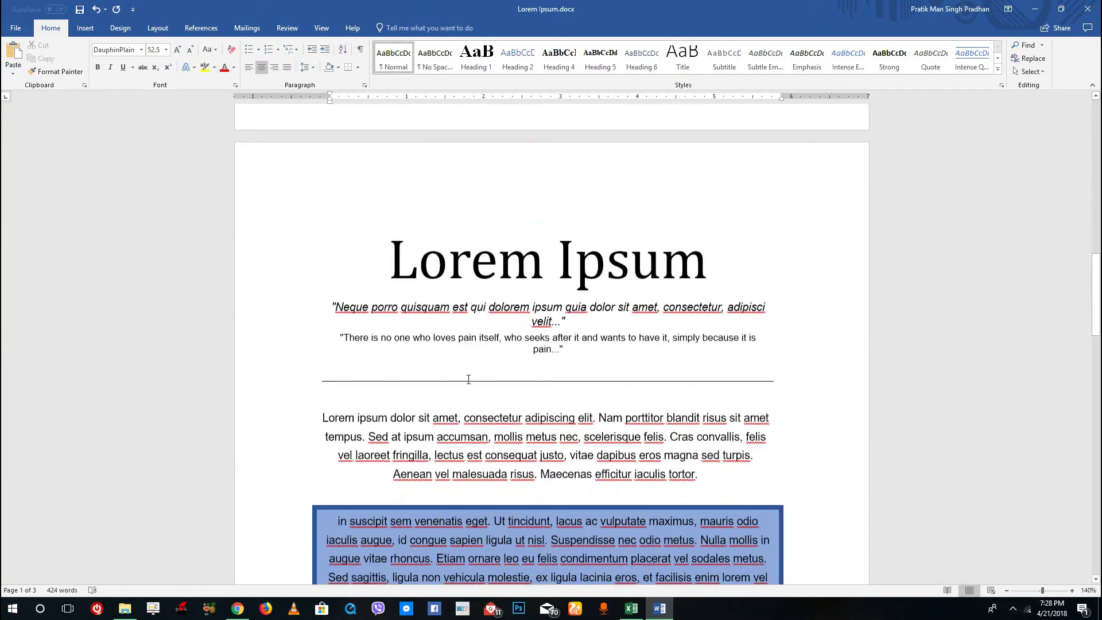
scroll(519, 322, "down", 5)
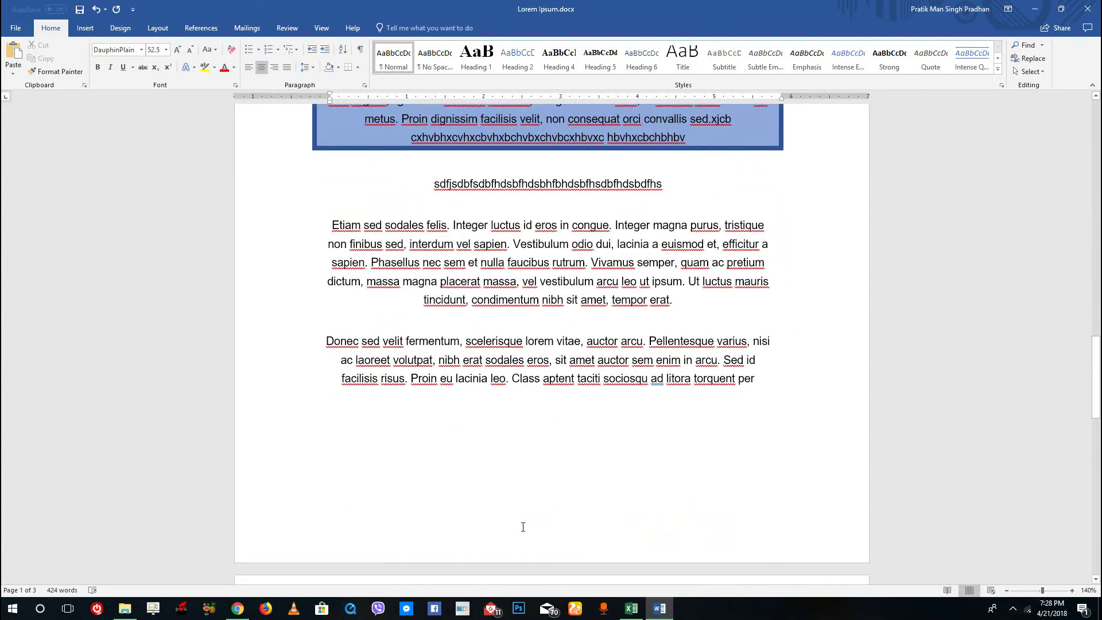
scroll(522, 527, "up", 7)
left_click(439, 261)
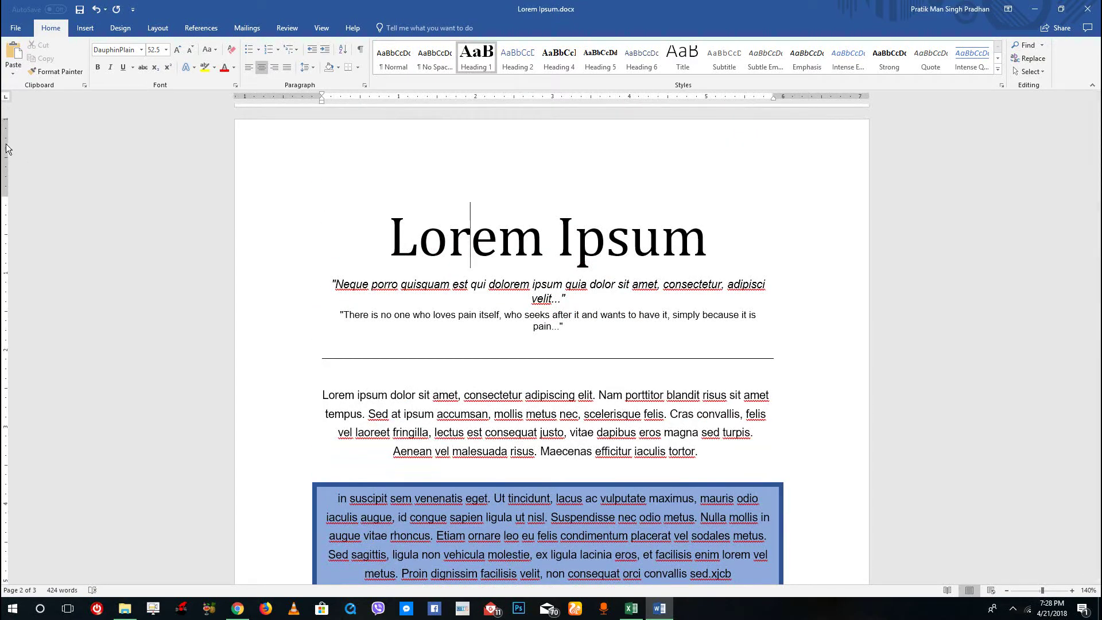
- Enter 'TutorTube Title' in page 2's header and select it
double_click(487, 142)
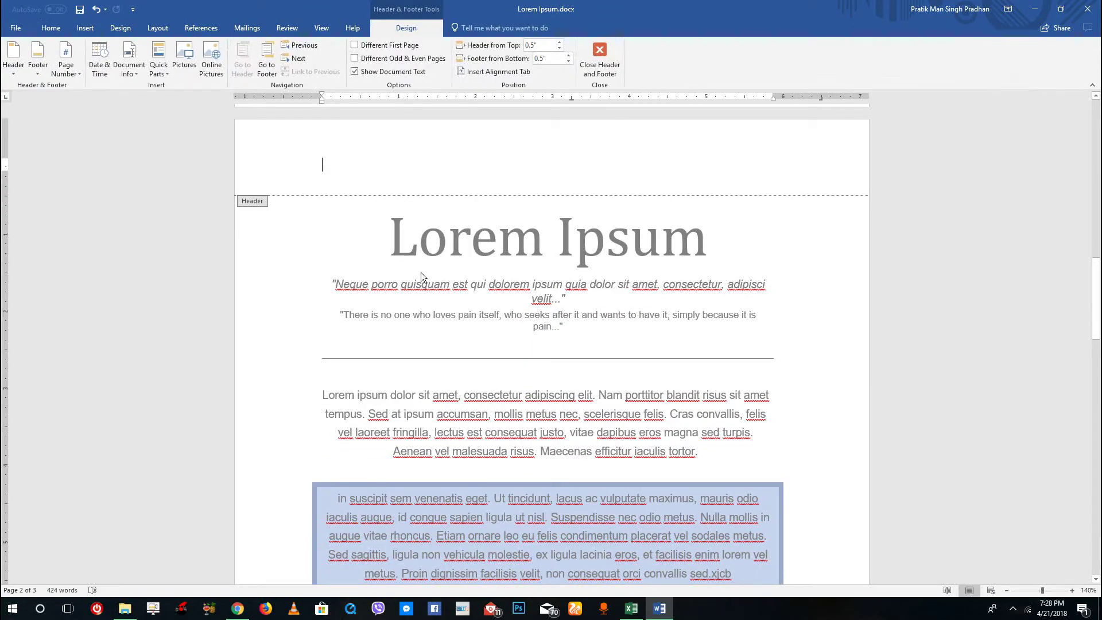
scroll(422, 278, "down", 10)
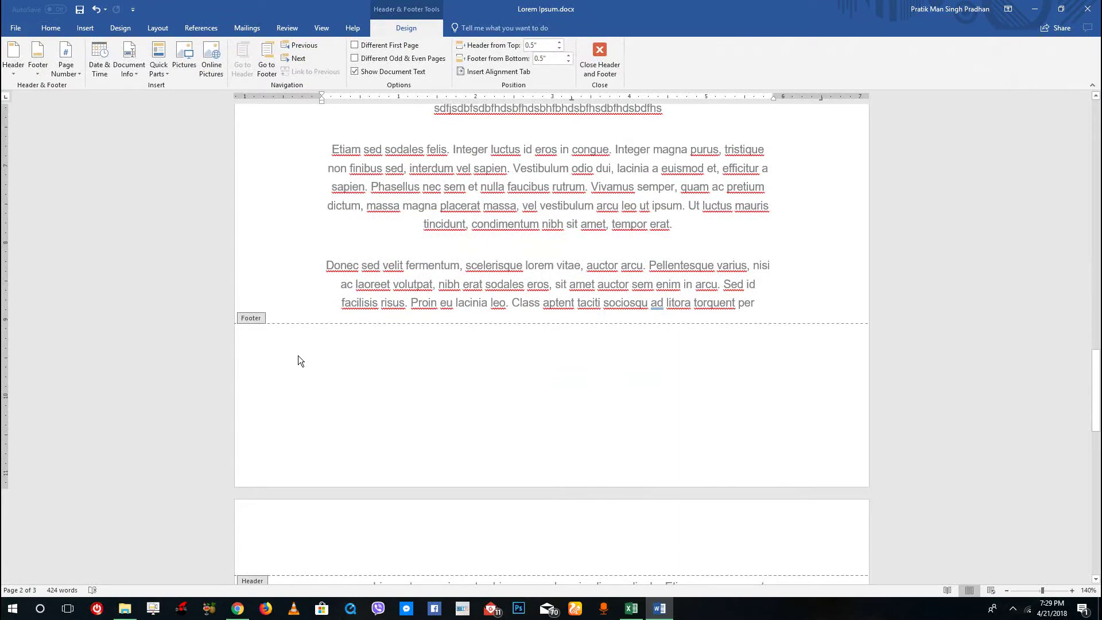
scroll(298, 361, "up", 10)
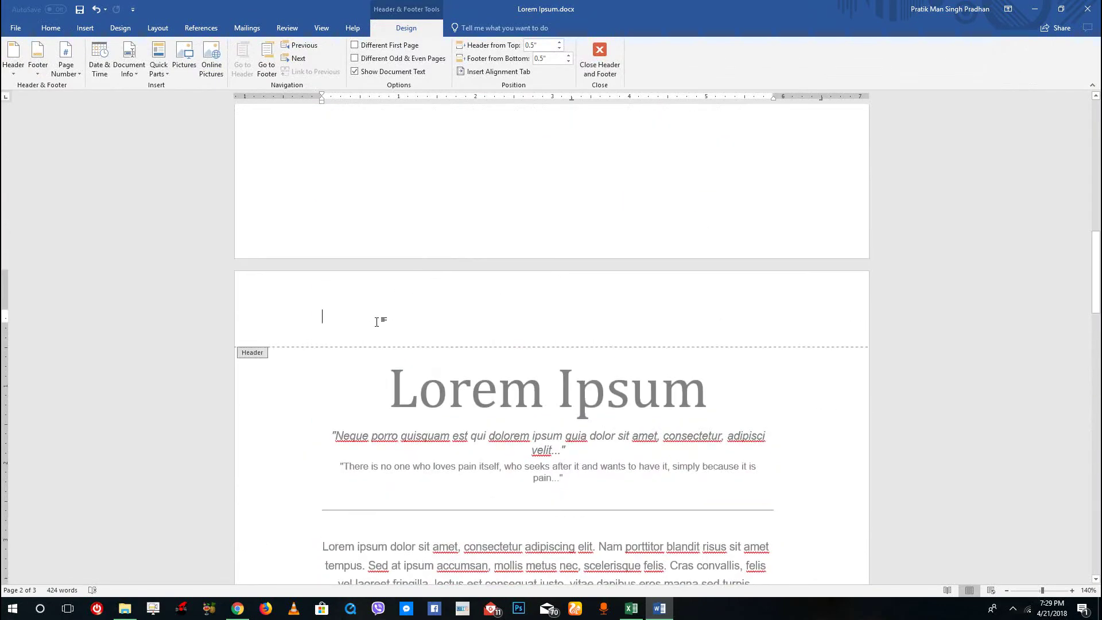
type("Tu")
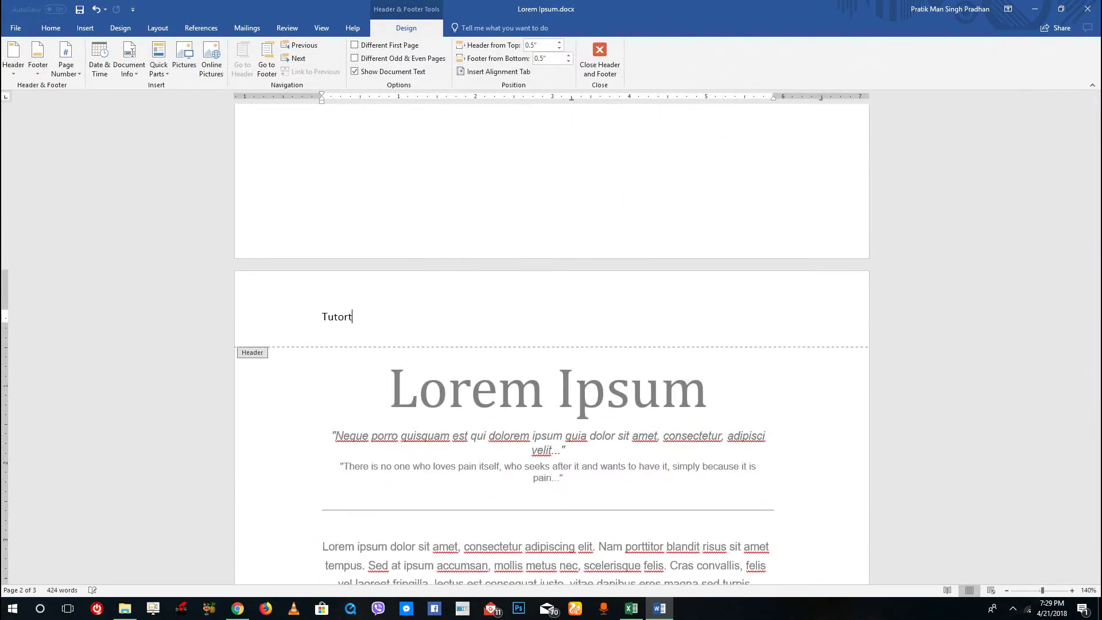
type("torTube Title")
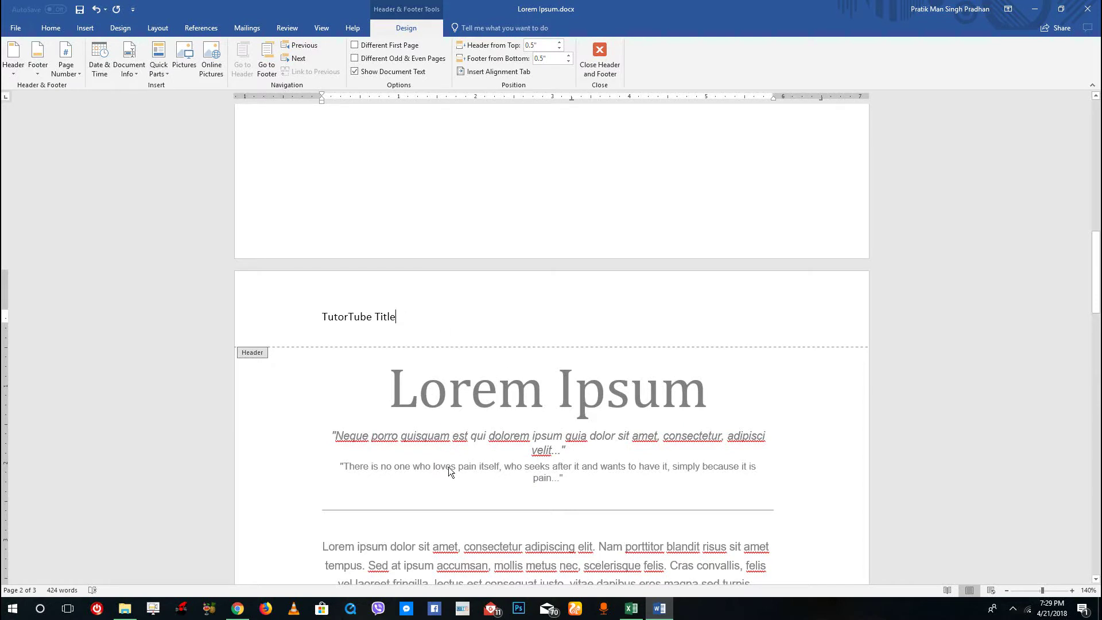
left_click_drag(416, 317, 300, 315)
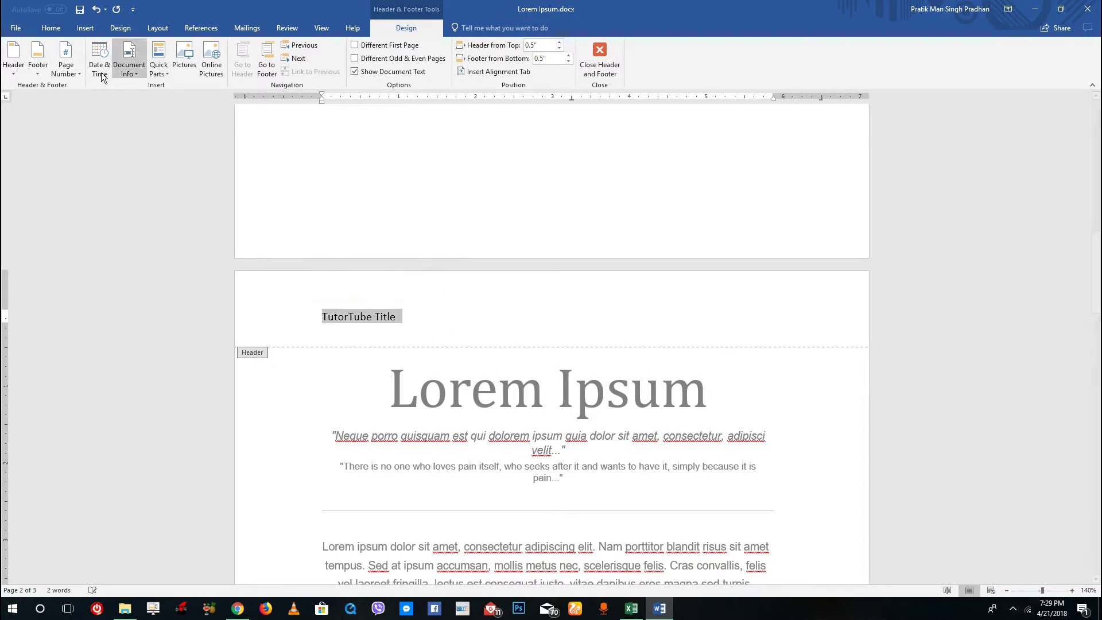
- Format the 'TutorTube Title' header text red, bold and 12 point
left_click(19, 31)
key("Escape")
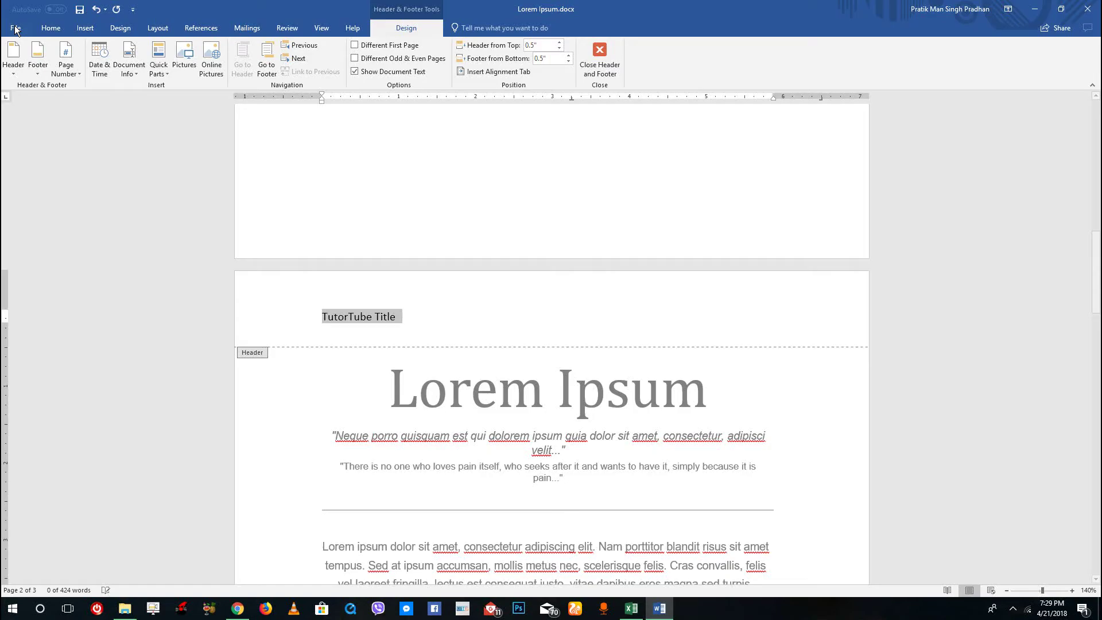
left_click(43, 29)
left_click(226, 70)
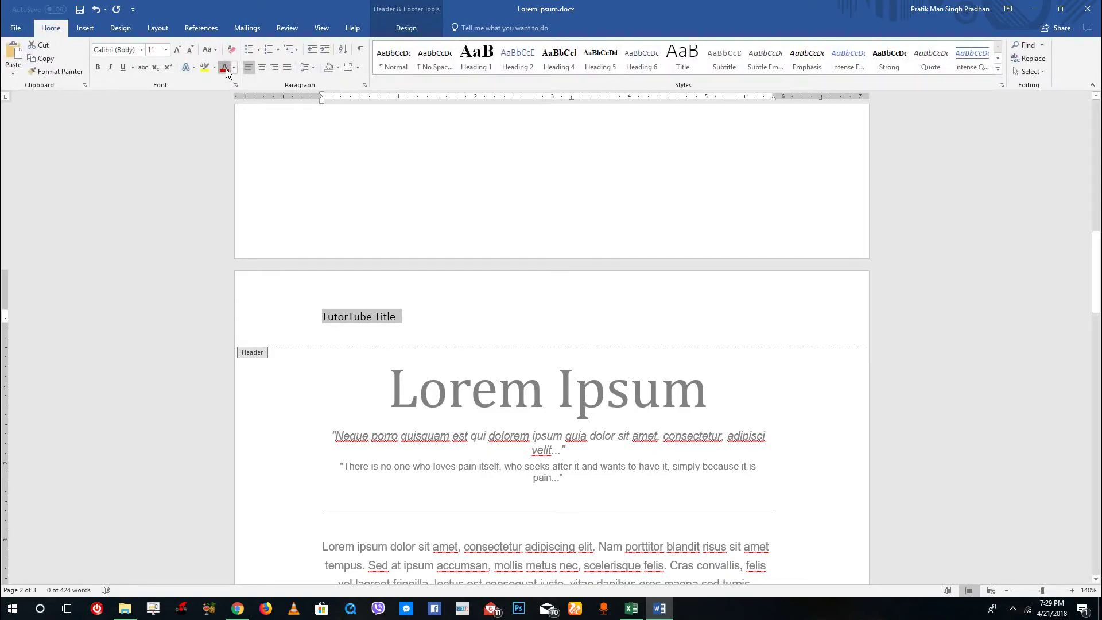
left_click(97, 68)
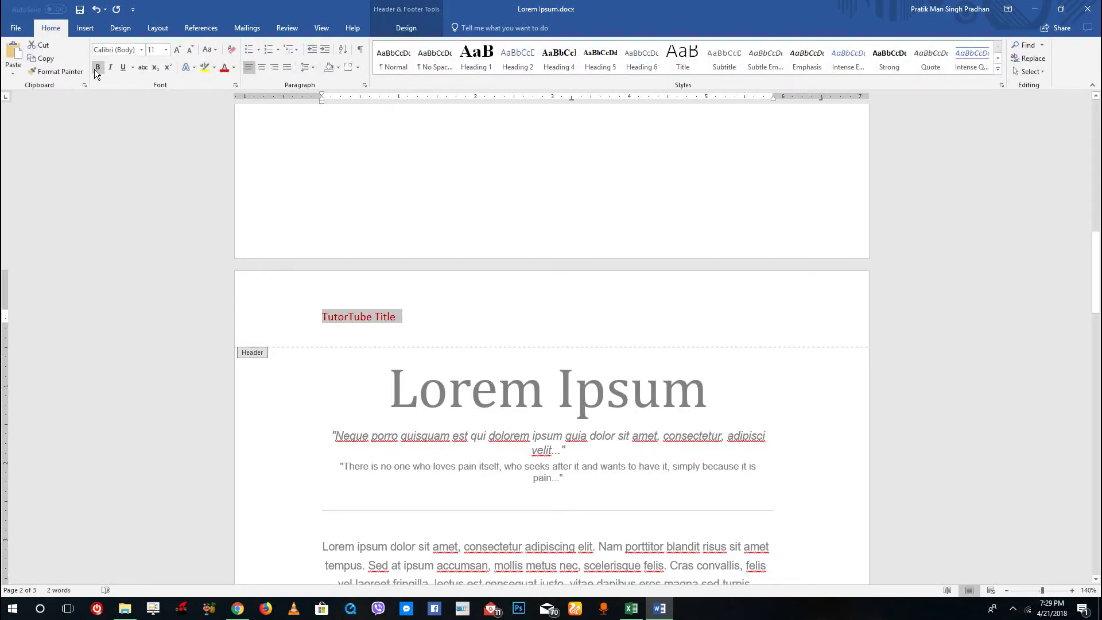
left_click(141, 50)
left_click(165, 50)
left_click(153, 118)
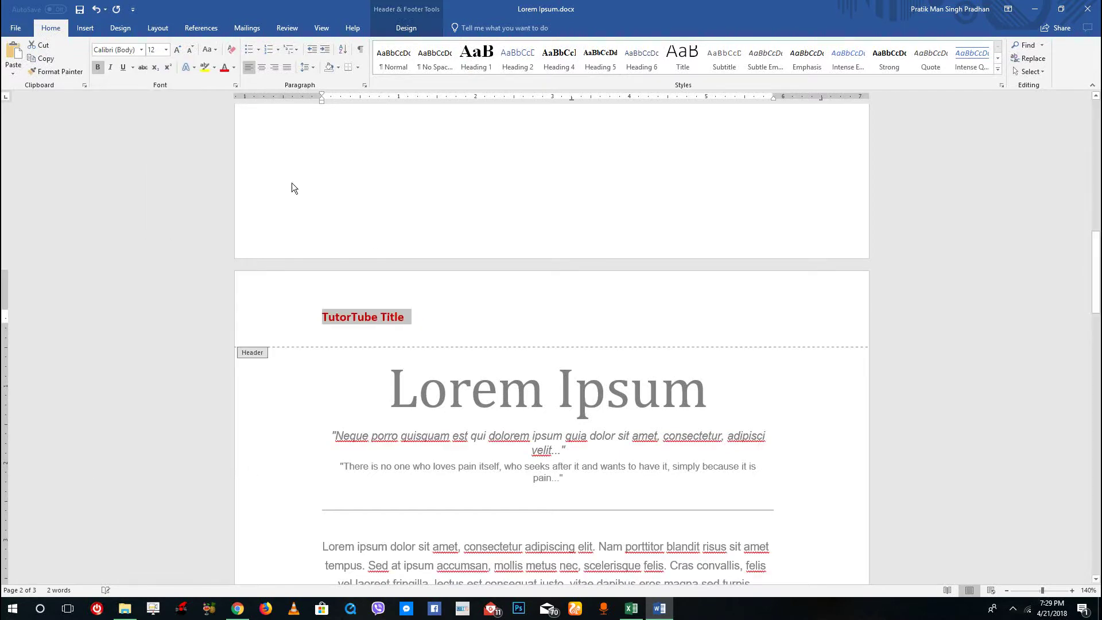
double_click(453, 399)
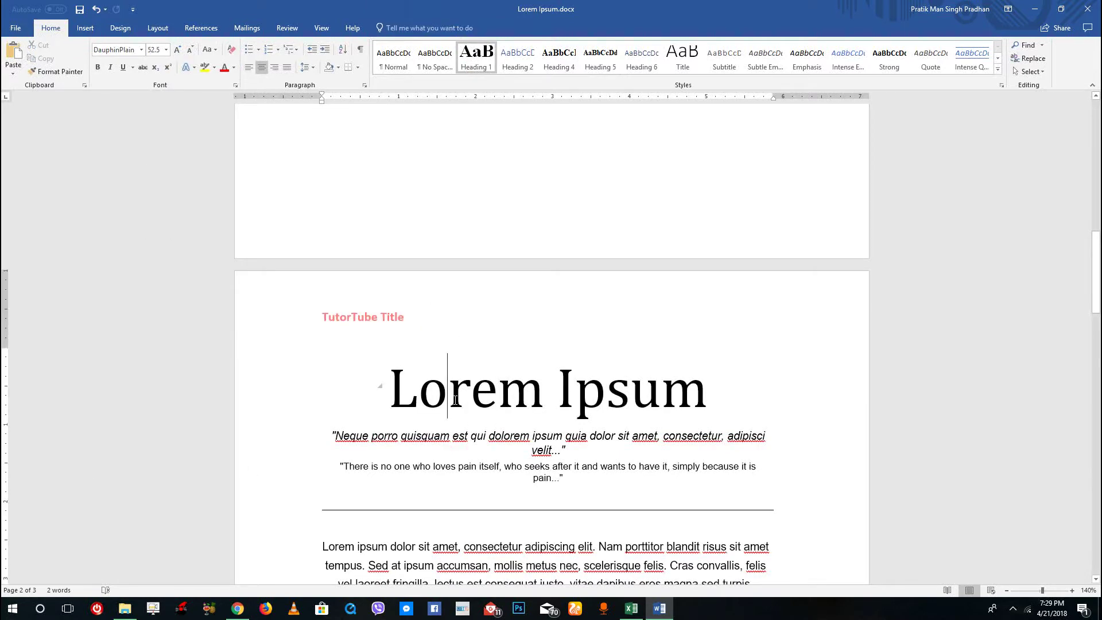
scroll(447, 396, "down", 1)
scroll(419, 381, "up", 3)
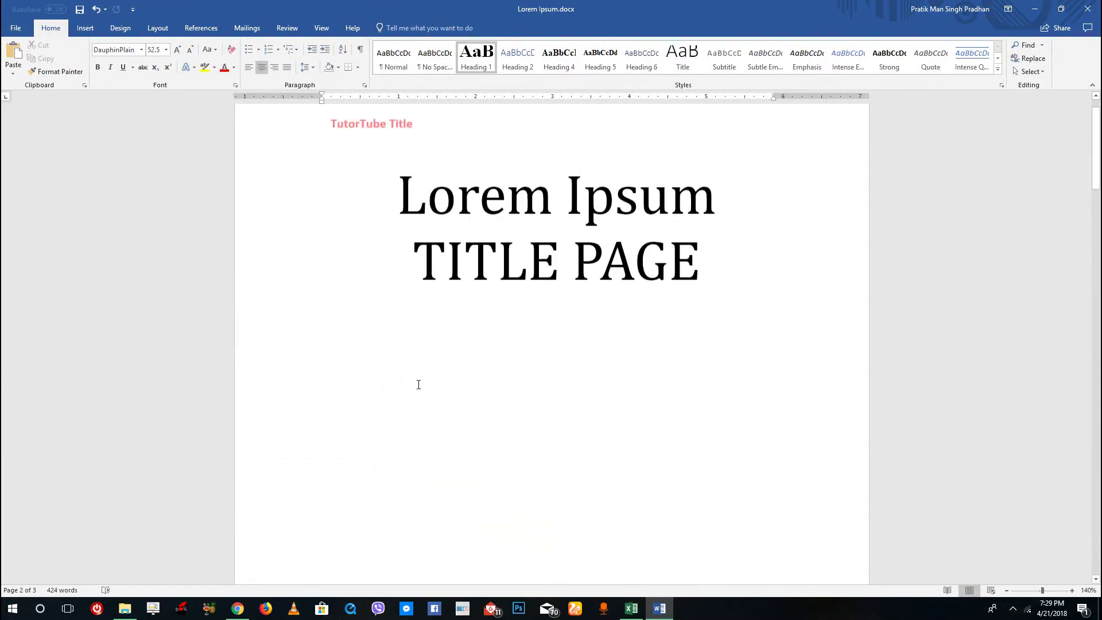
scroll(419, 385, "down", 15)
scroll(418, 384, "down", 3)
scroll(389, 370, "up", 3)
scroll(378, 374, "down", 7)
scroll(377, 374, "down", 3)
scroll(391, 360, "up", 5)
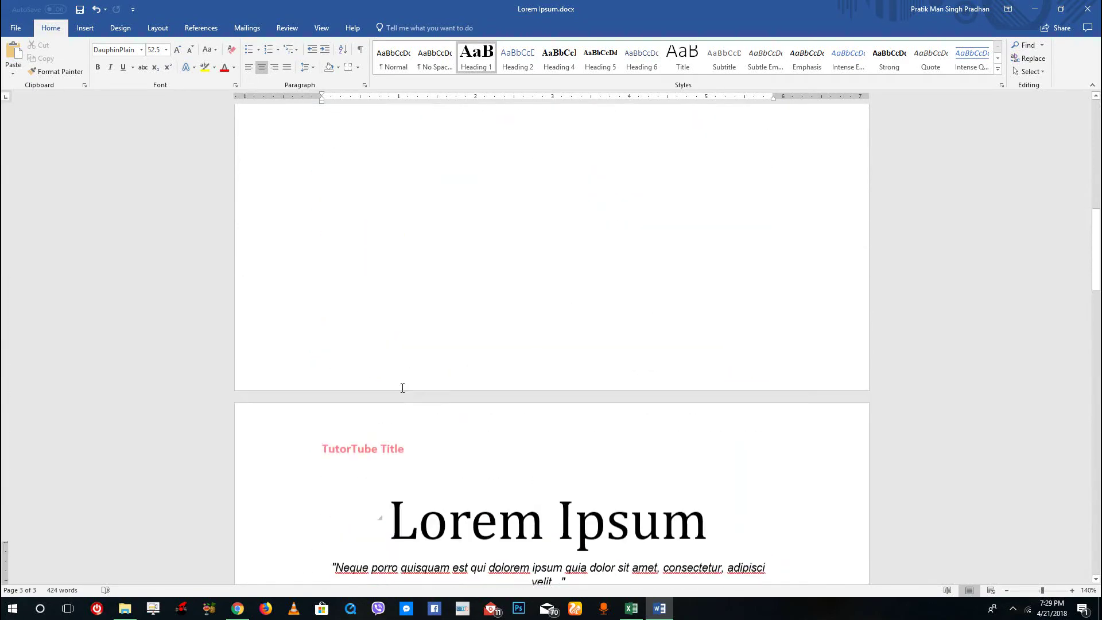
scroll(402, 387, "up", 20)
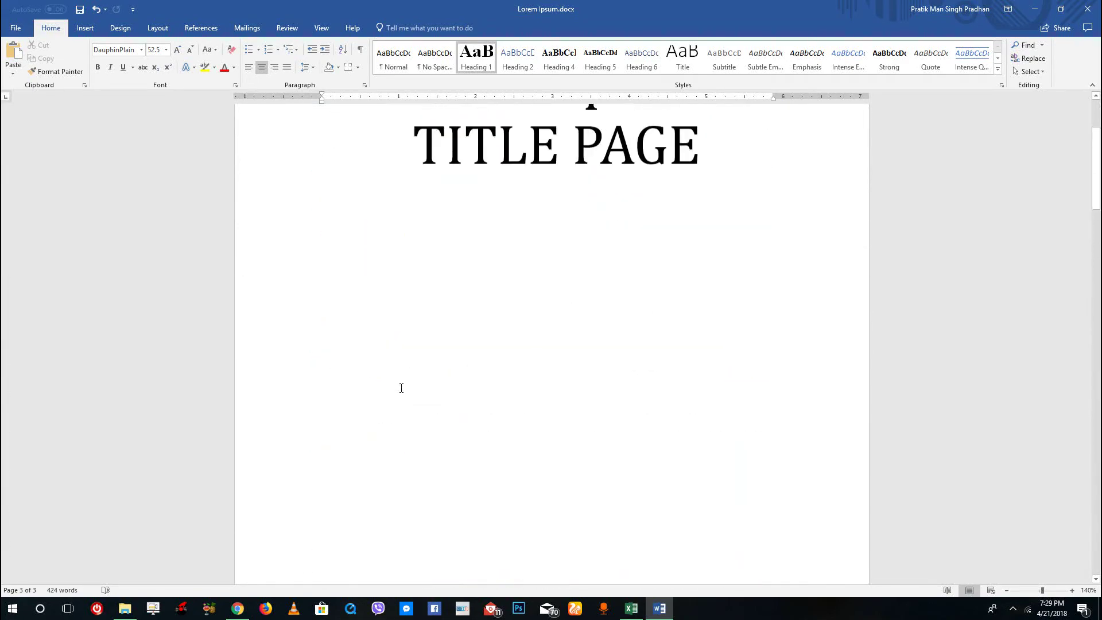
scroll(379, 326, "down", 4)
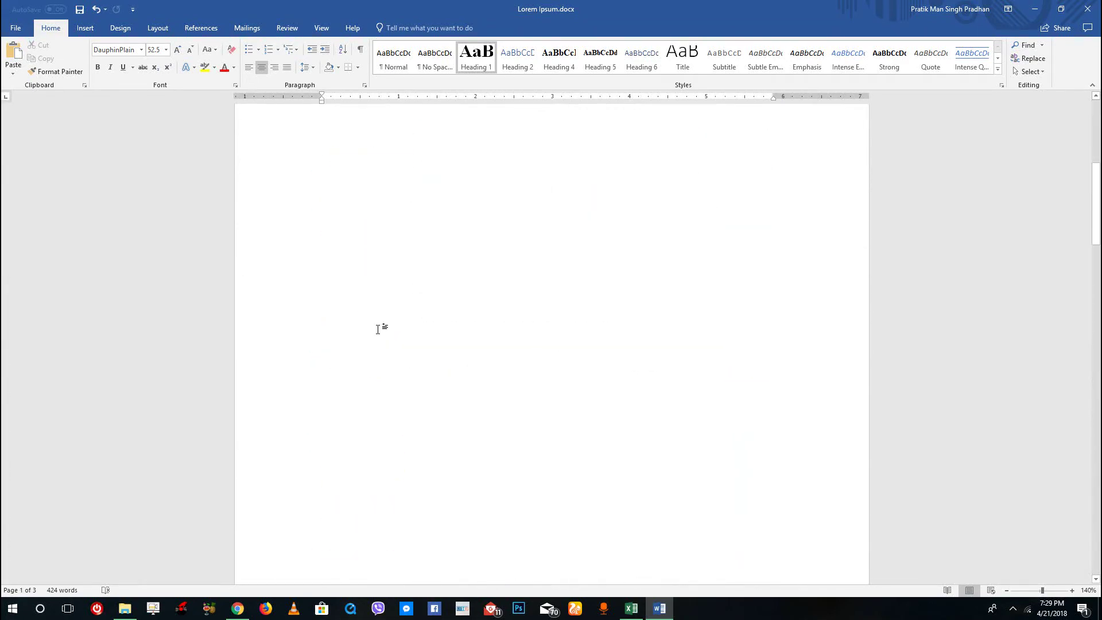
scroll(406, 234, "up", 4)
double_click(414, 154)
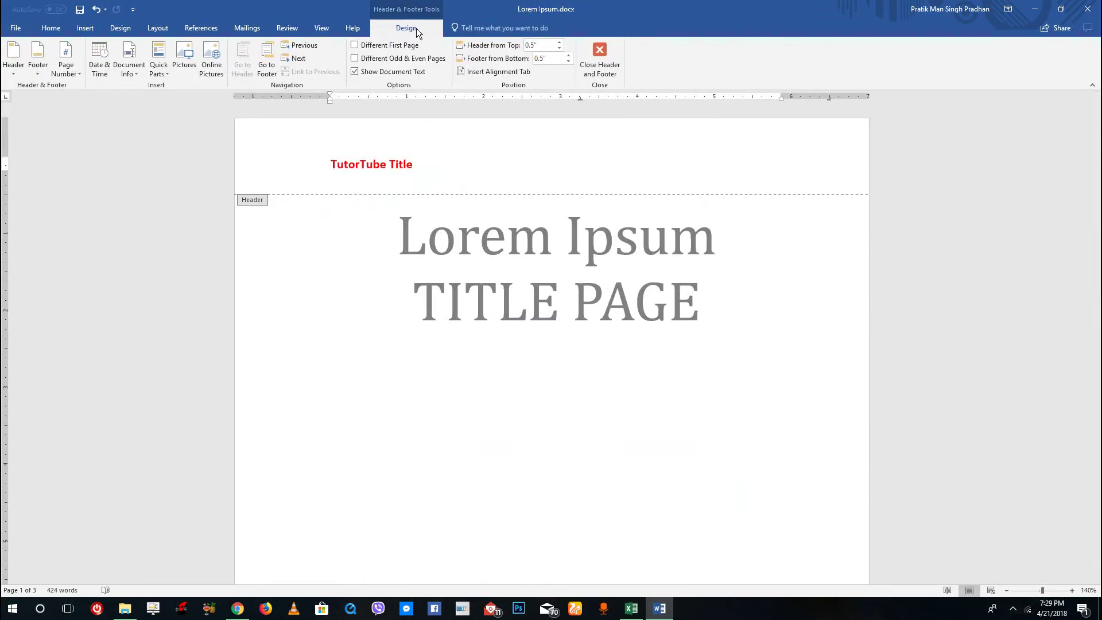
scroll(374, 320, "down", 8)
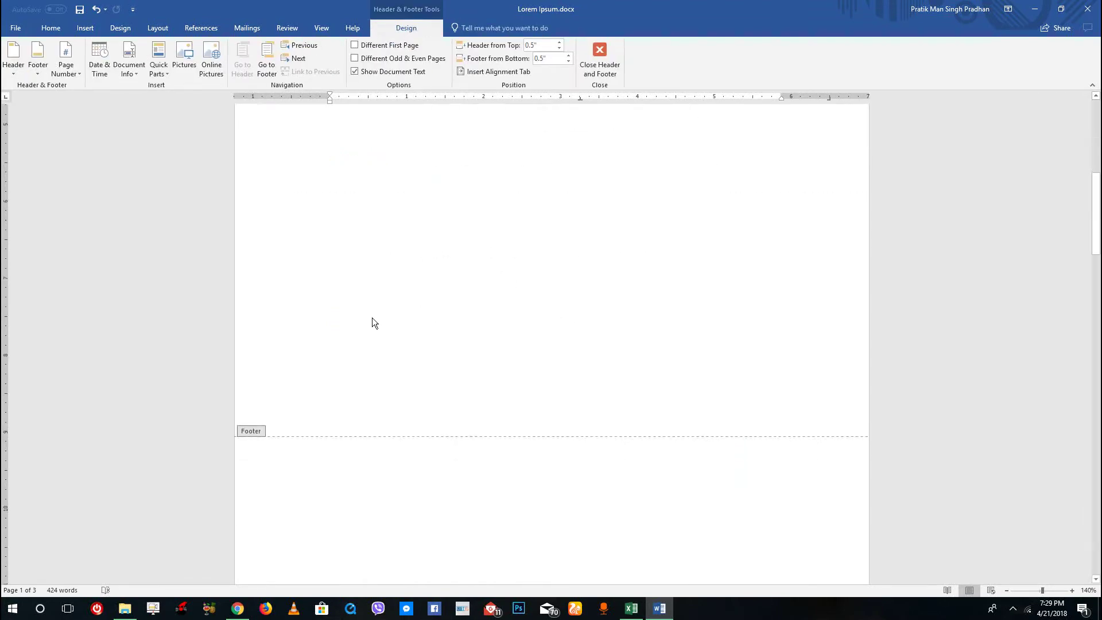
scroll(372, 323, "down", 2)
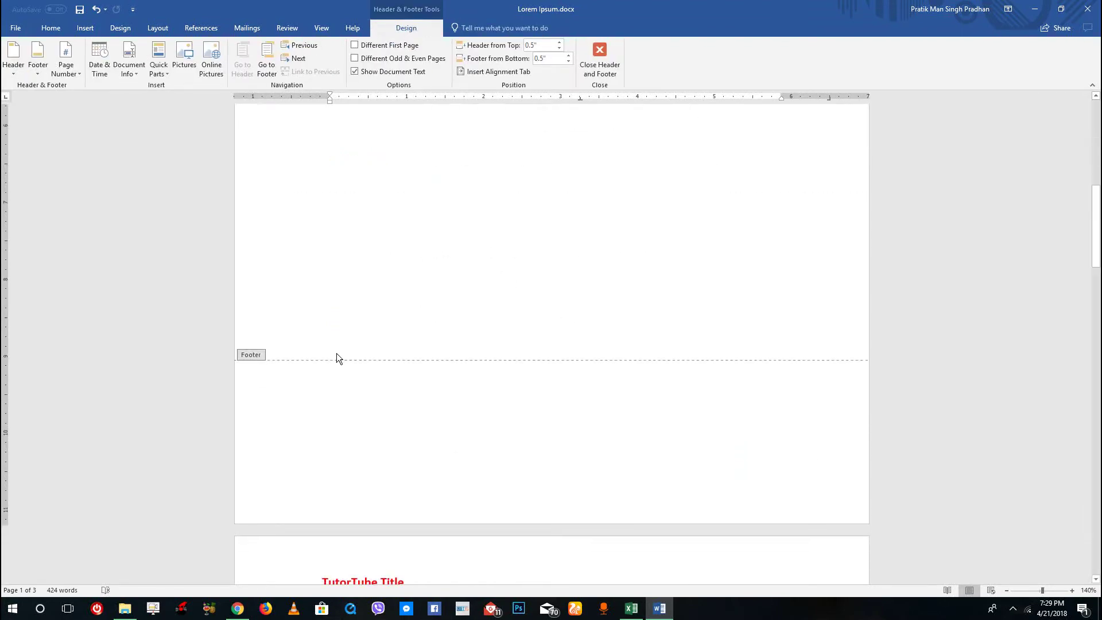
double_click(385, 402)
scroll(454, 438, "down", 3)
scroll(384, 477, "up", 3)
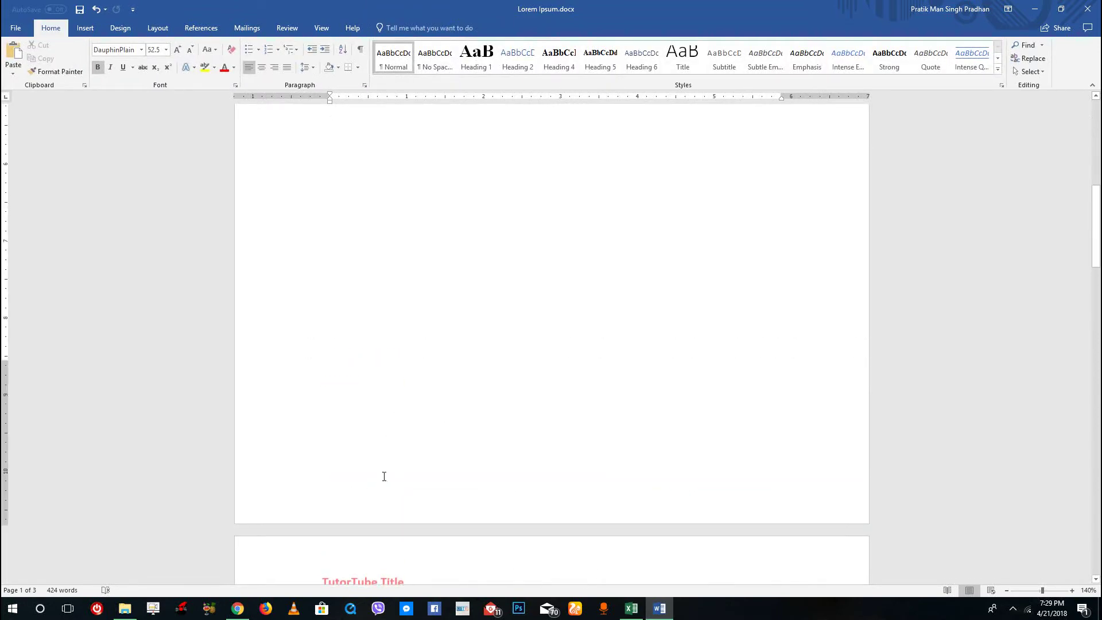
- Write 'TutorTube Footer' in the footer, correcting the lowercase t to a capital T
double_click(386, 497)
type("Tuto")
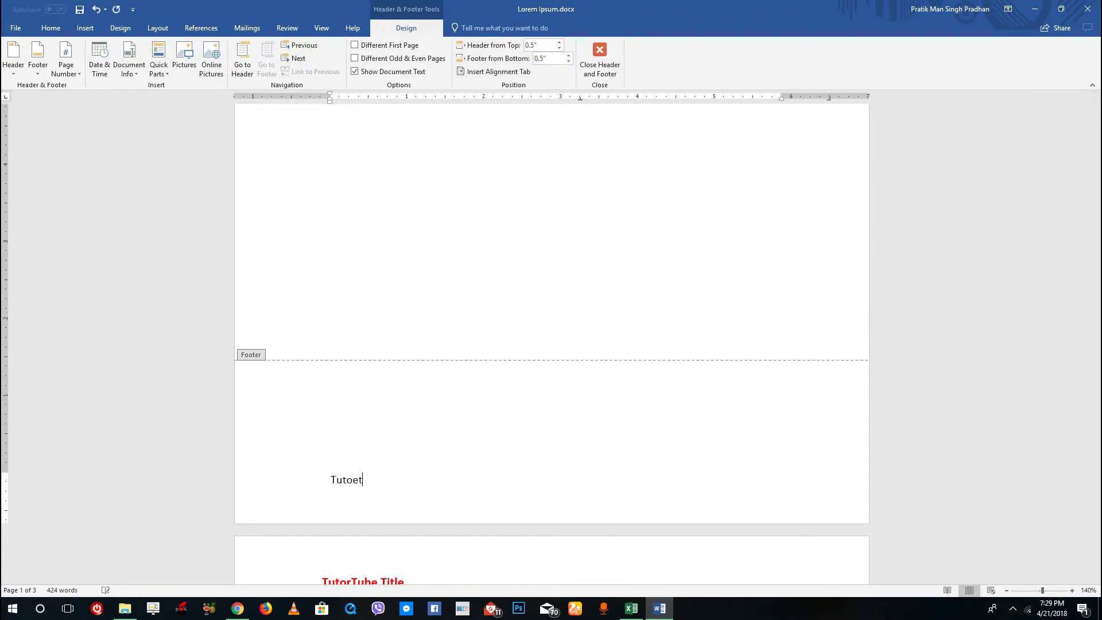
type("rtube Footer")
left_click(362, 479)
key("BackSpace")
type("T")
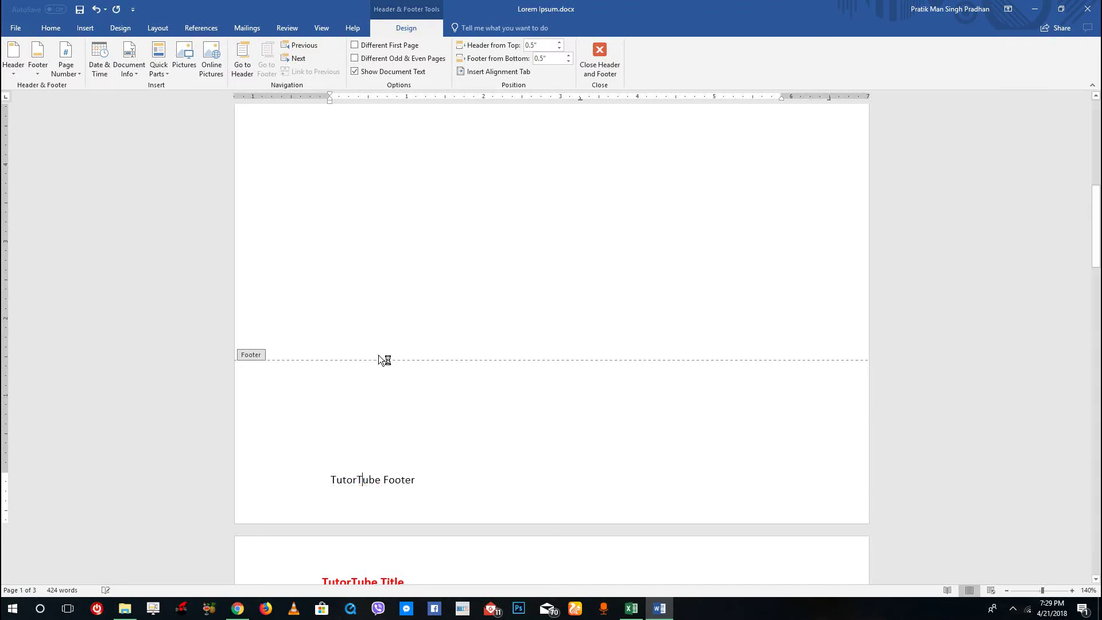
- Leave footer editing and check the footer text on the pages
double_click(413, 334)
scroll(386, 384, "down", 15)
scroll(388, 381, "up", 10)
scroll(386, 380, "up", 5)
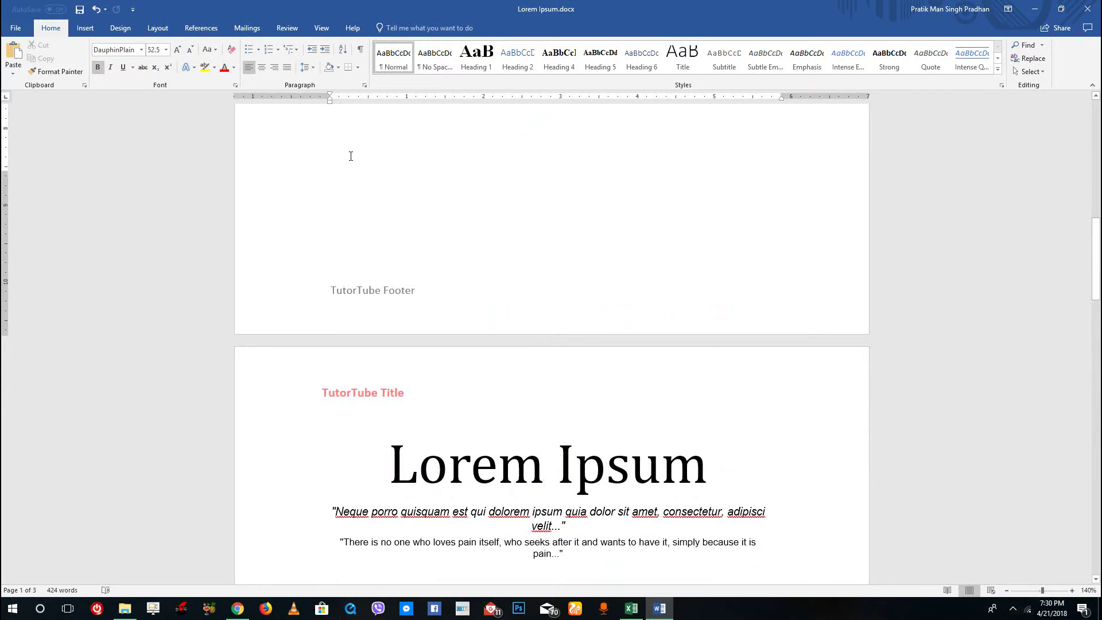
- Look through the Layout and Design ribbons, ending on the Insert ribbon
left_click(152, 30)
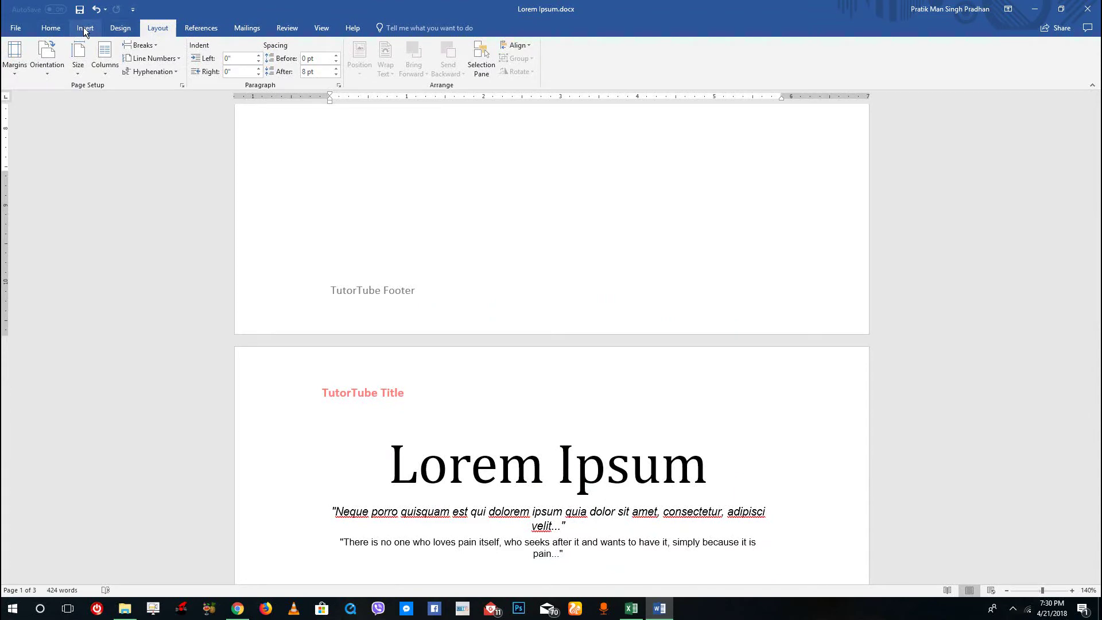
left_click(117, 30)
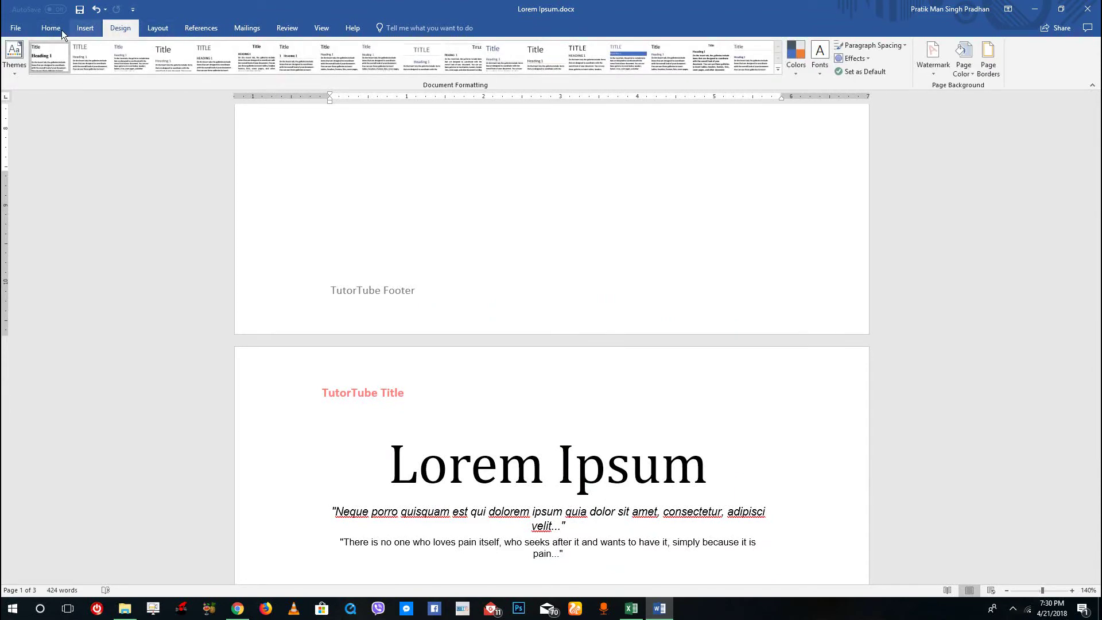
left_click(84, 30)
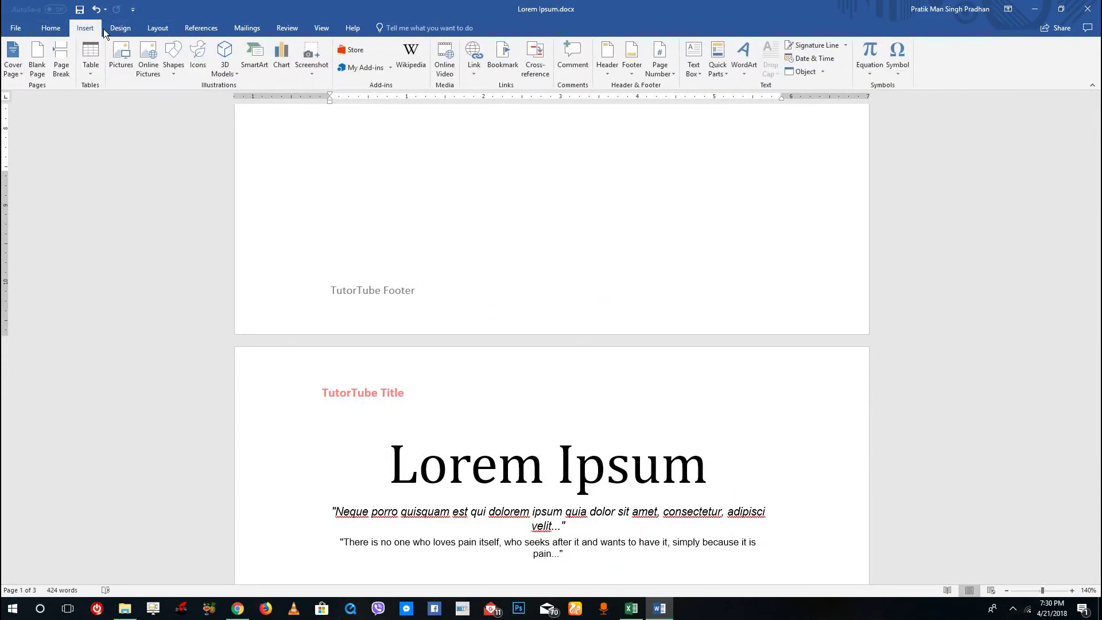
- Preview the built-in Header and Footer galleries, then the Page Number placement menu
left_click(607, 50)
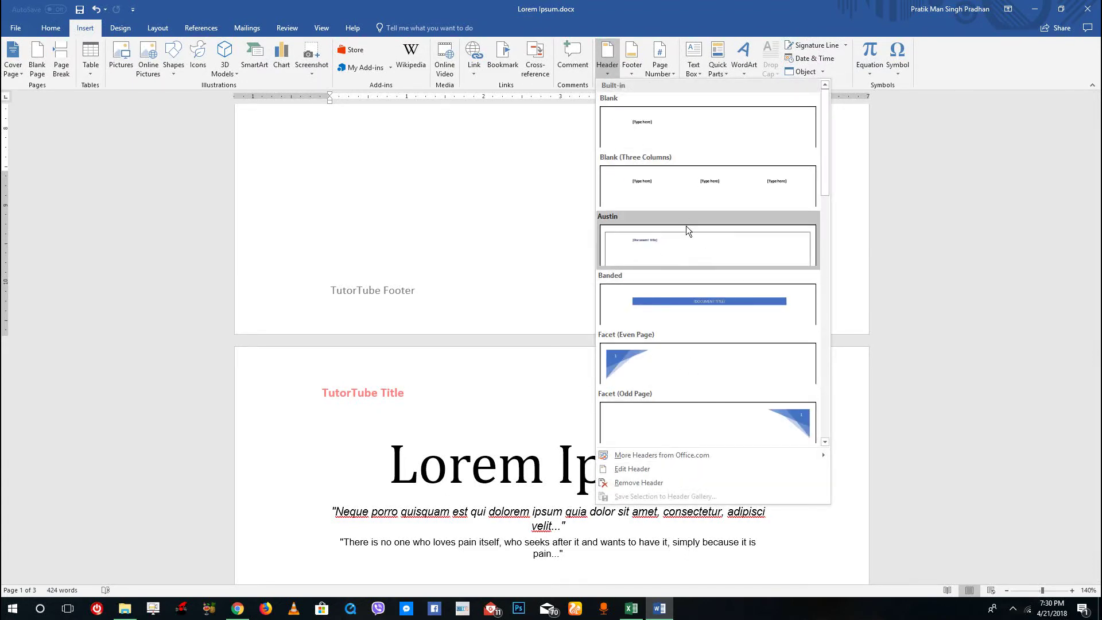
left_click(631, 55)
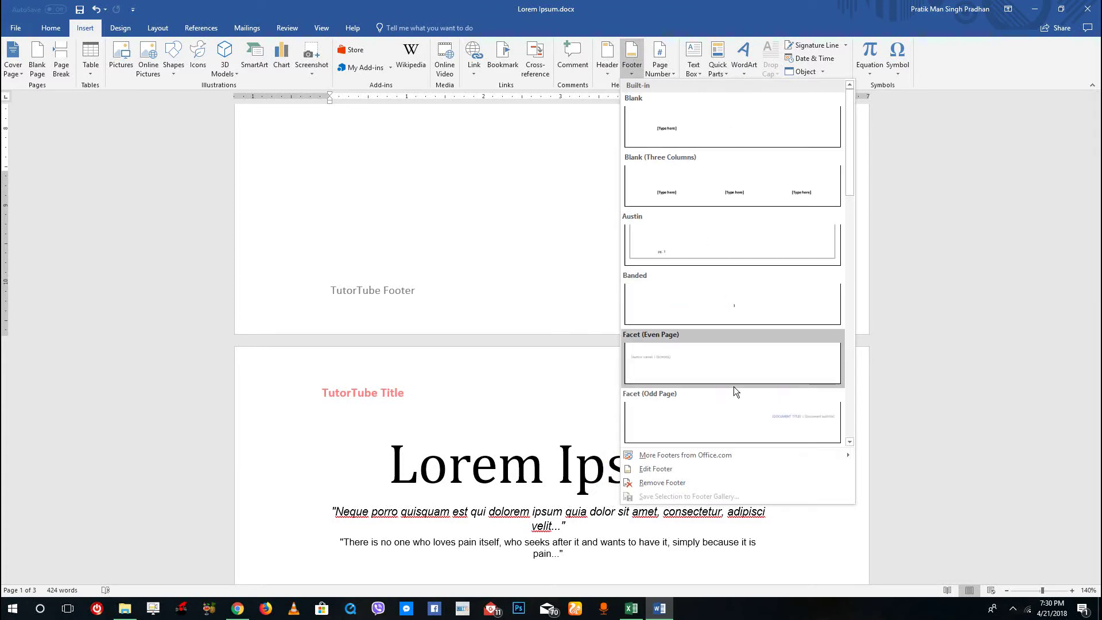
left_click(666, 64)
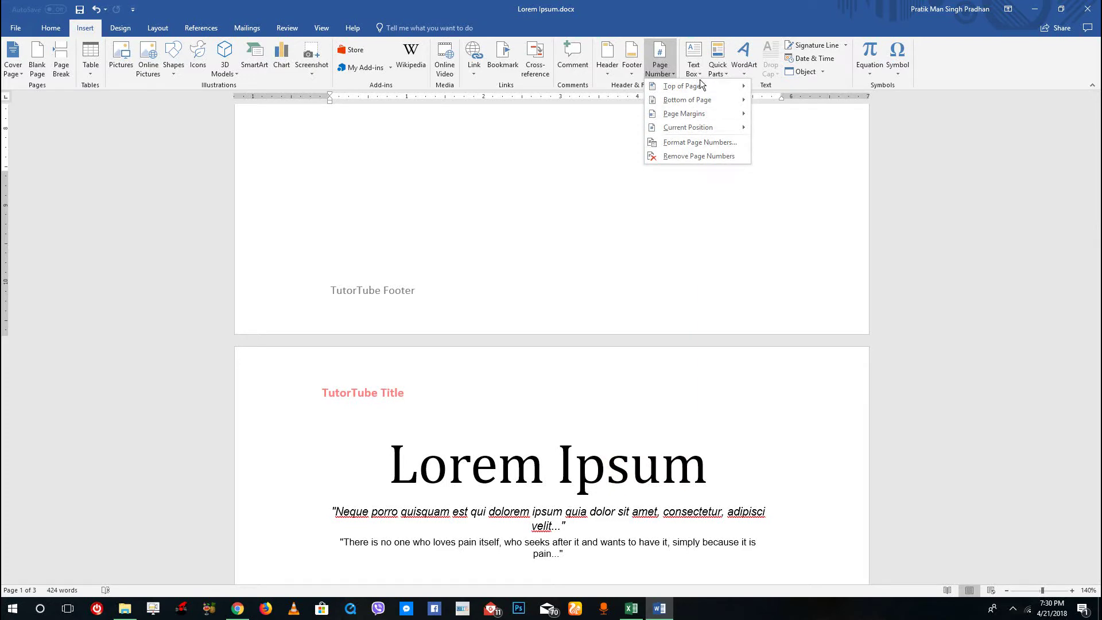
- Dismiss the page number menu and reopen the footer for editing
mouse_move(697, 87)
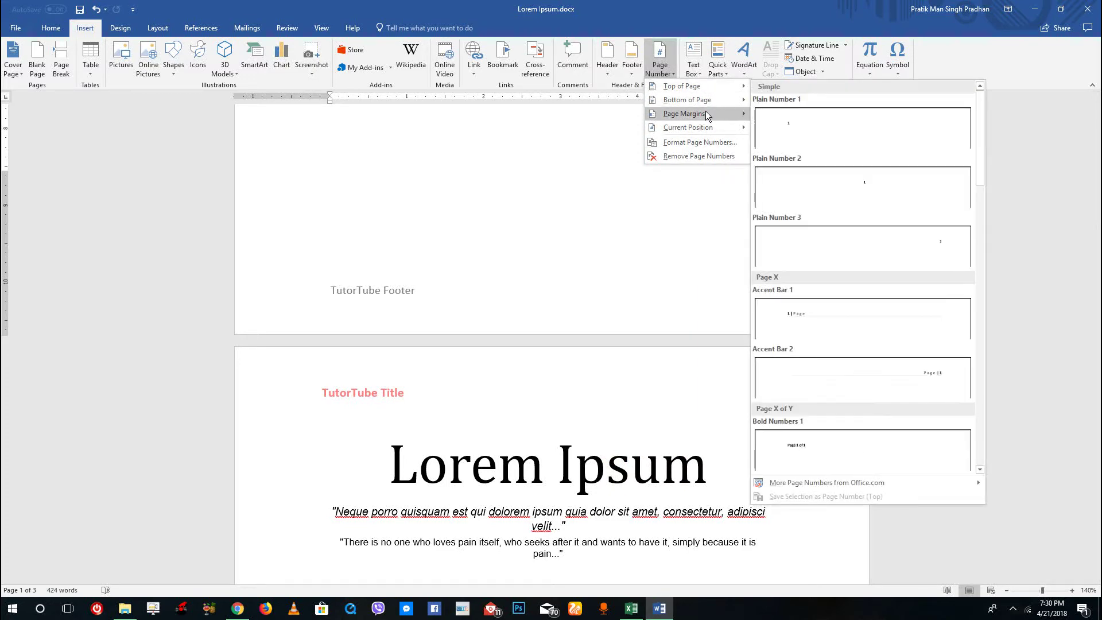
mouse_move(709, 111)
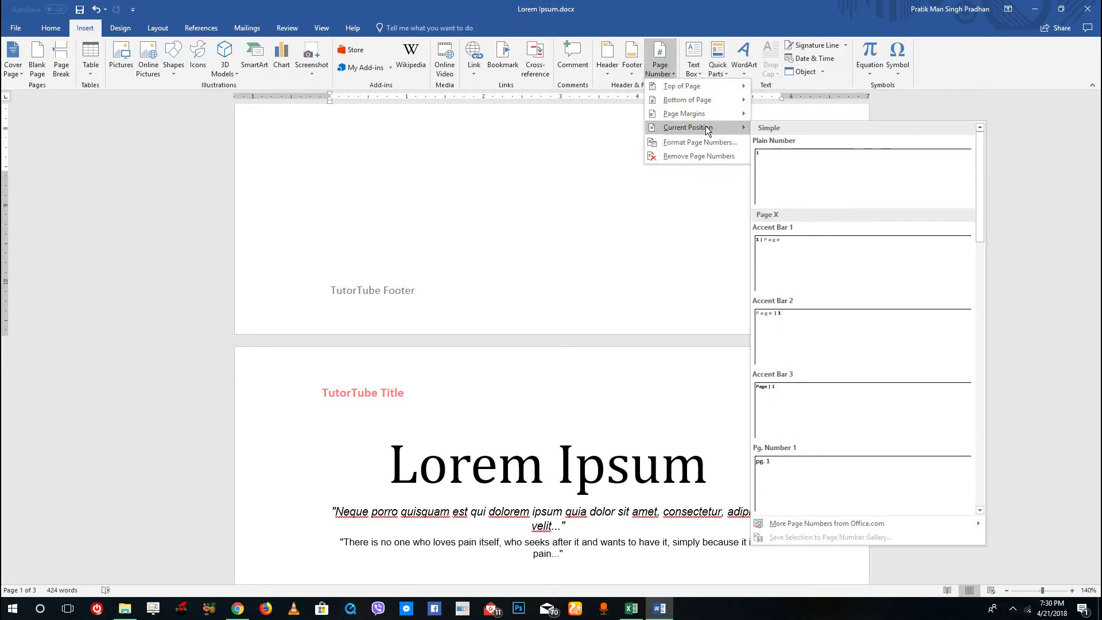
left_click(592, 263)
double_click(580, 313)
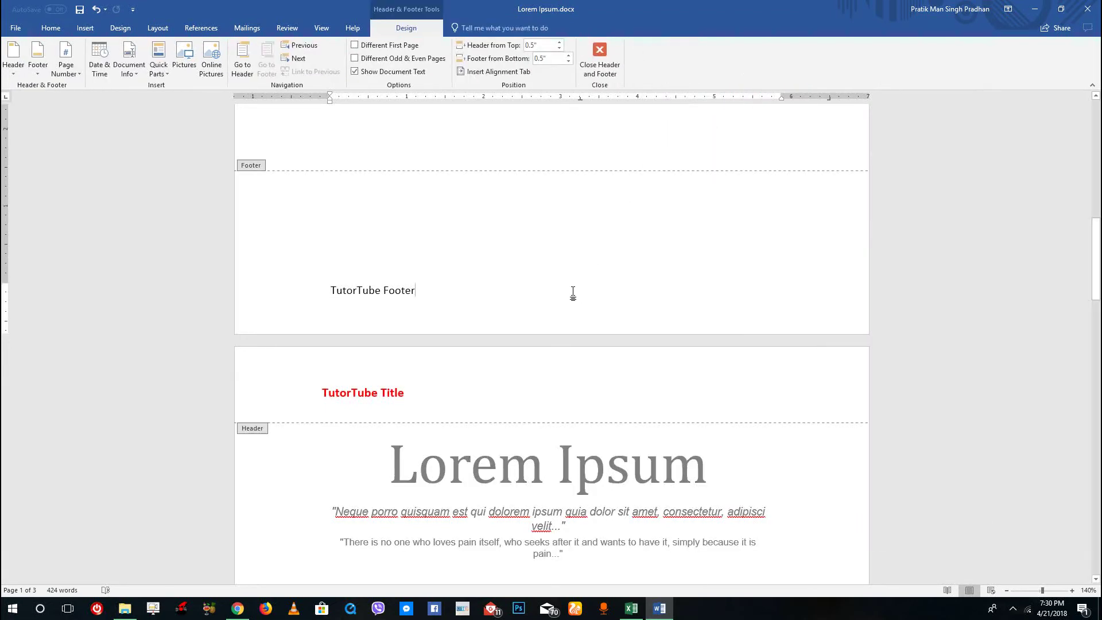
key("Tab")
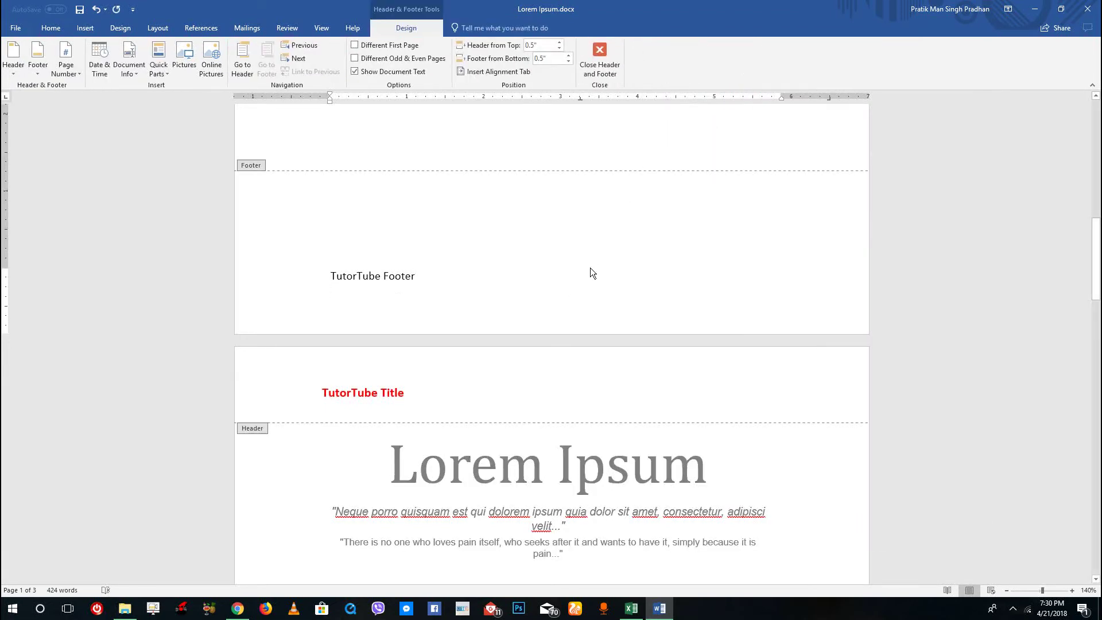
key("BackSpace")
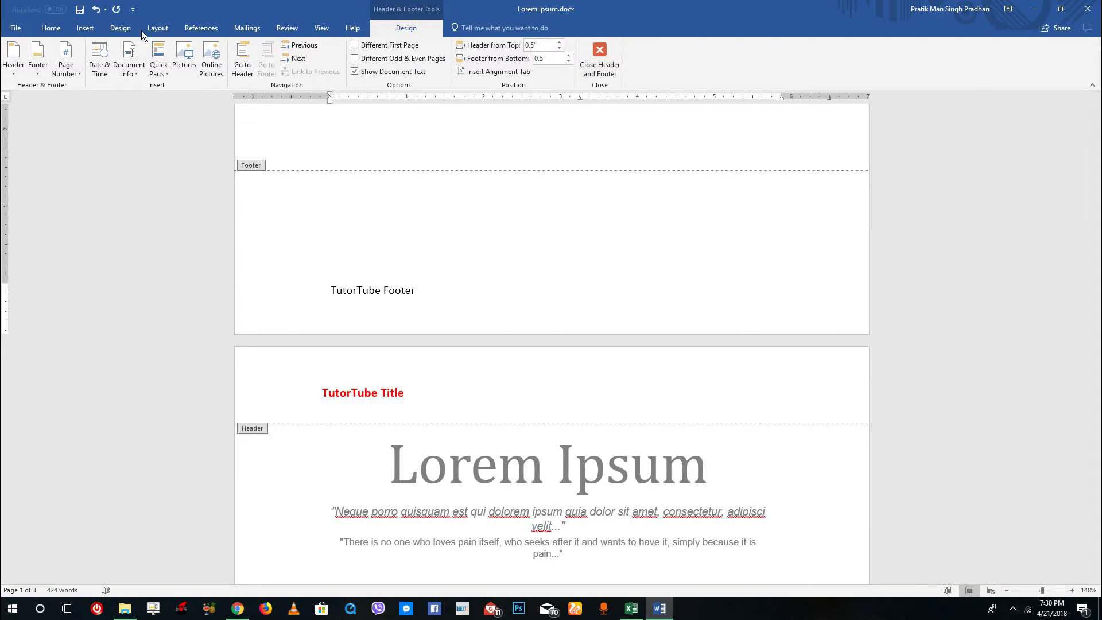
- Insert a Plain Number page number at the current position, then delete the 1
left_click(120, 28)
left_click(85, 28)
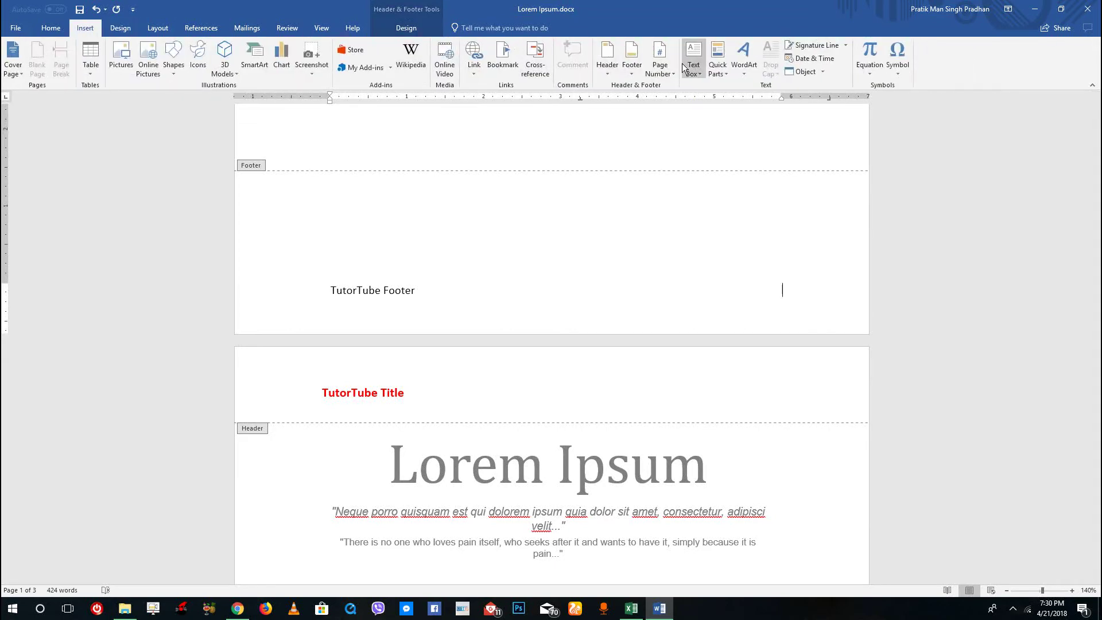
left_click(660, 64)
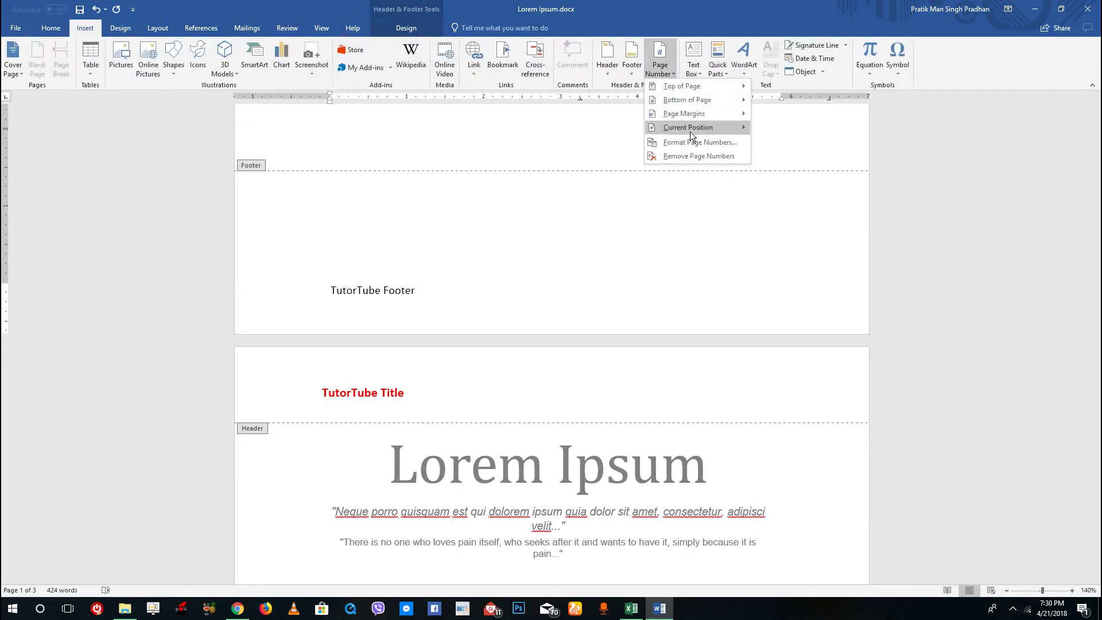
mouse_move(692, 134)
left_click(795, 169)
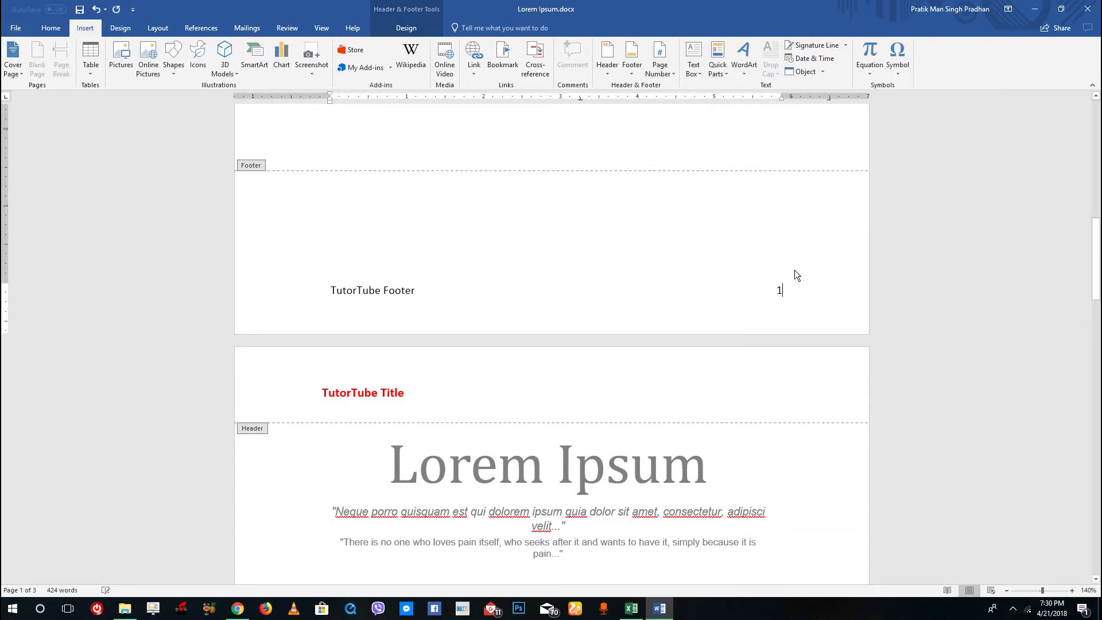
double_click(776, 290)
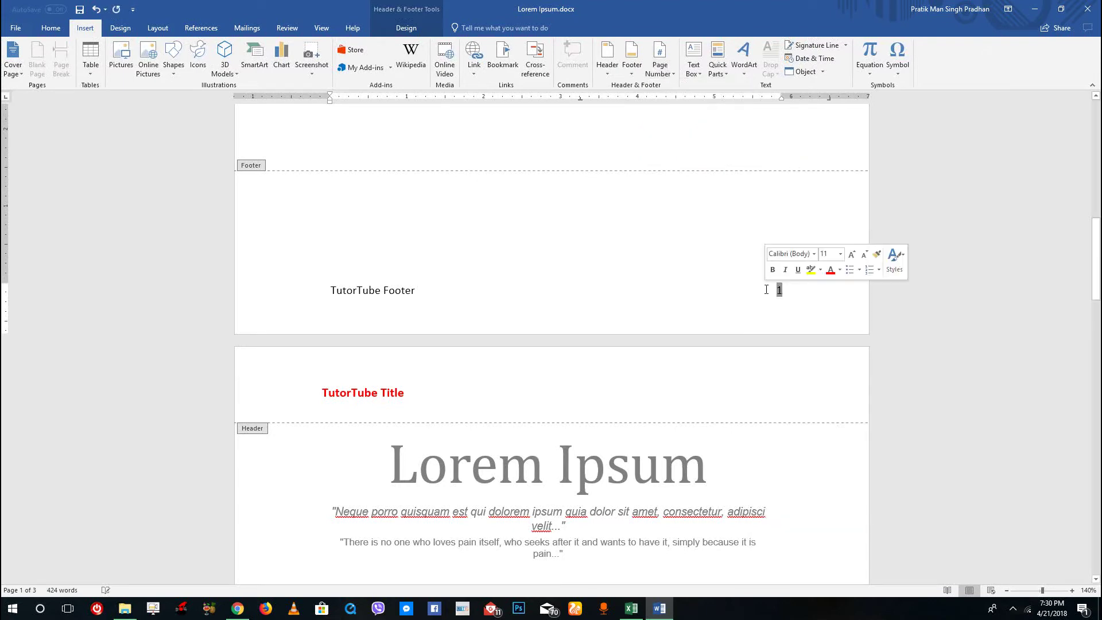
key("Delete")
- Apply the ViewMaster (Horizontal) footer with a boxed page number and exit the footer
left_click(642, 63)
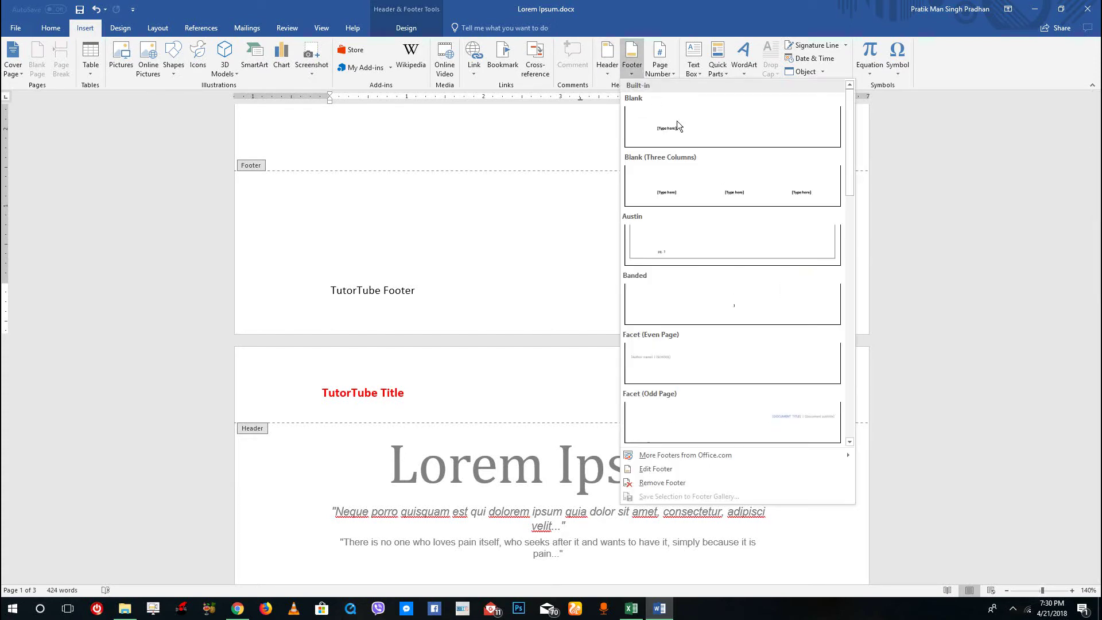
scroll(732, 276, "down", 5)
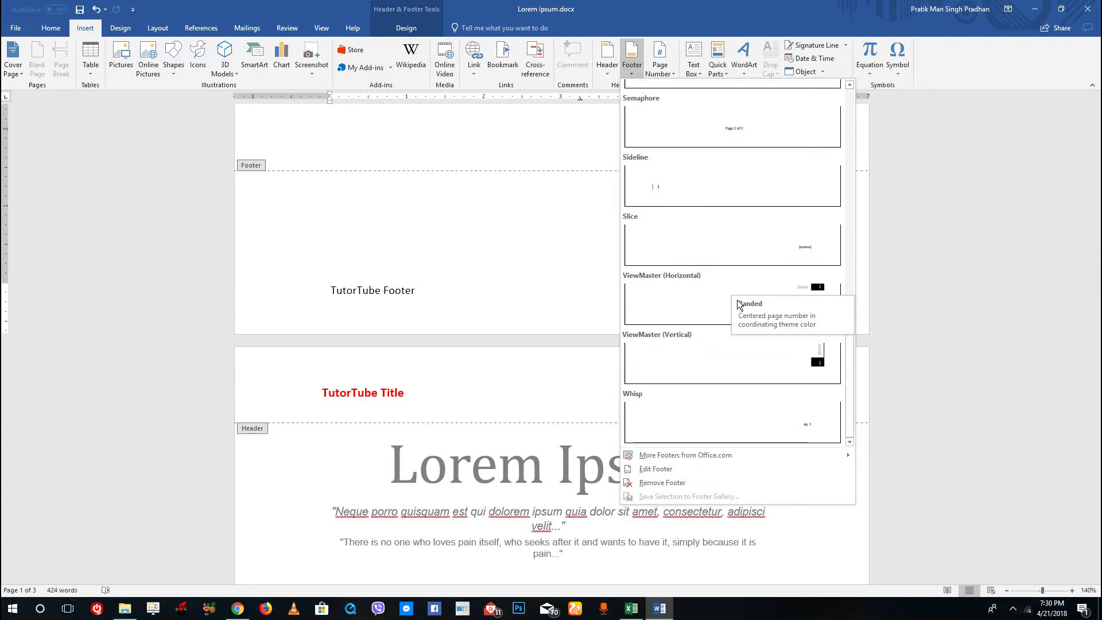
left_click(796, 301)
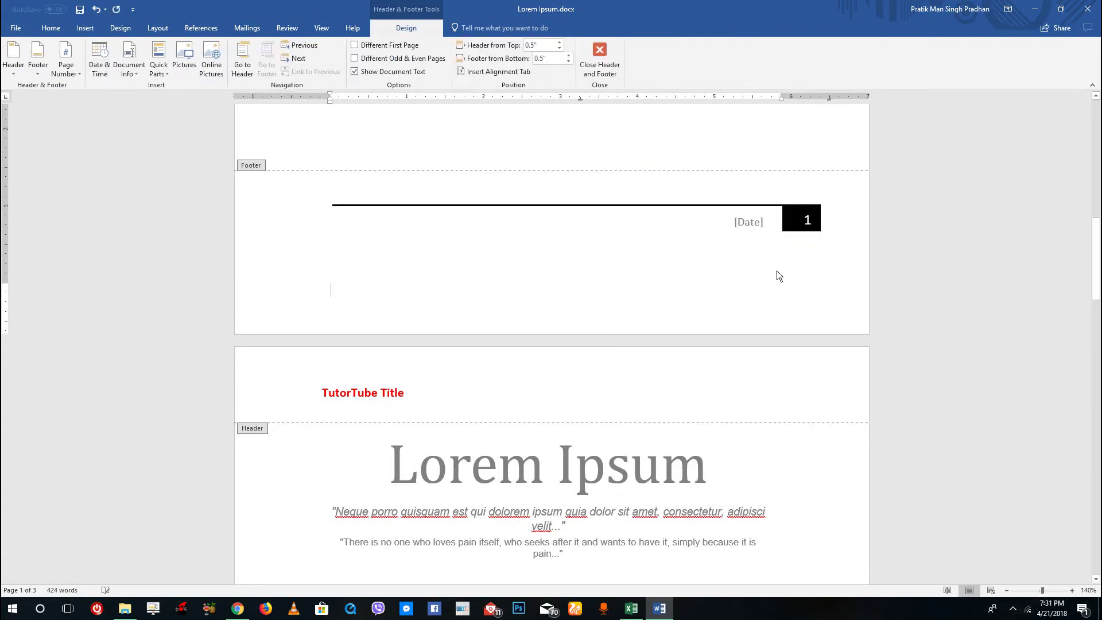
left_click(750, 225)
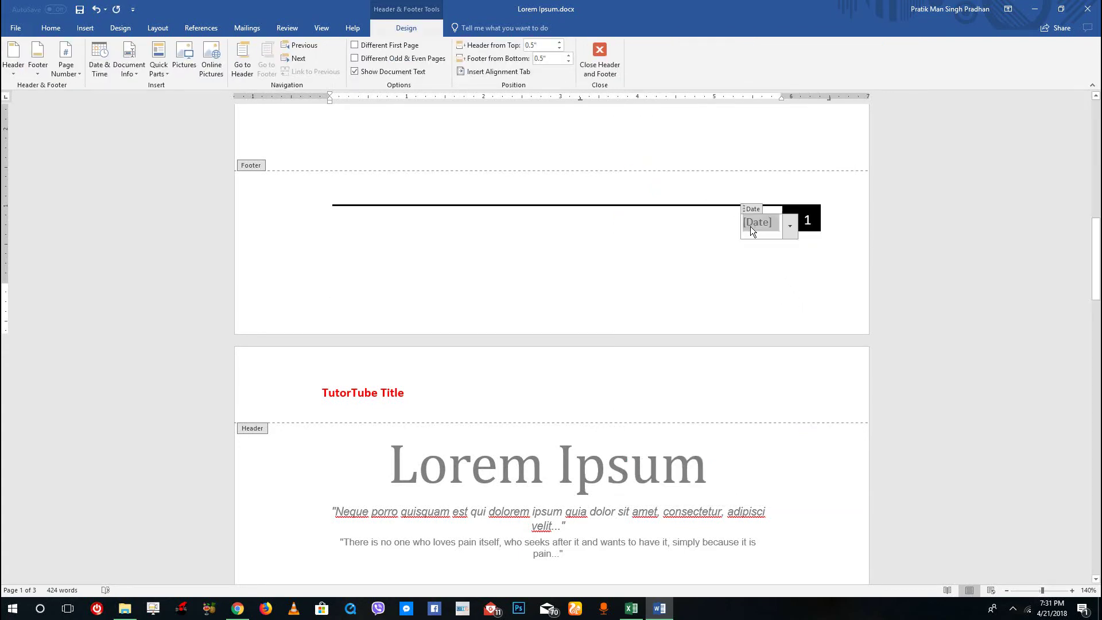
key("Escape")
key("Escape")
- Centre-align the page number within the footer's box, then return to the body
scroll(787, 274, "down", 15)
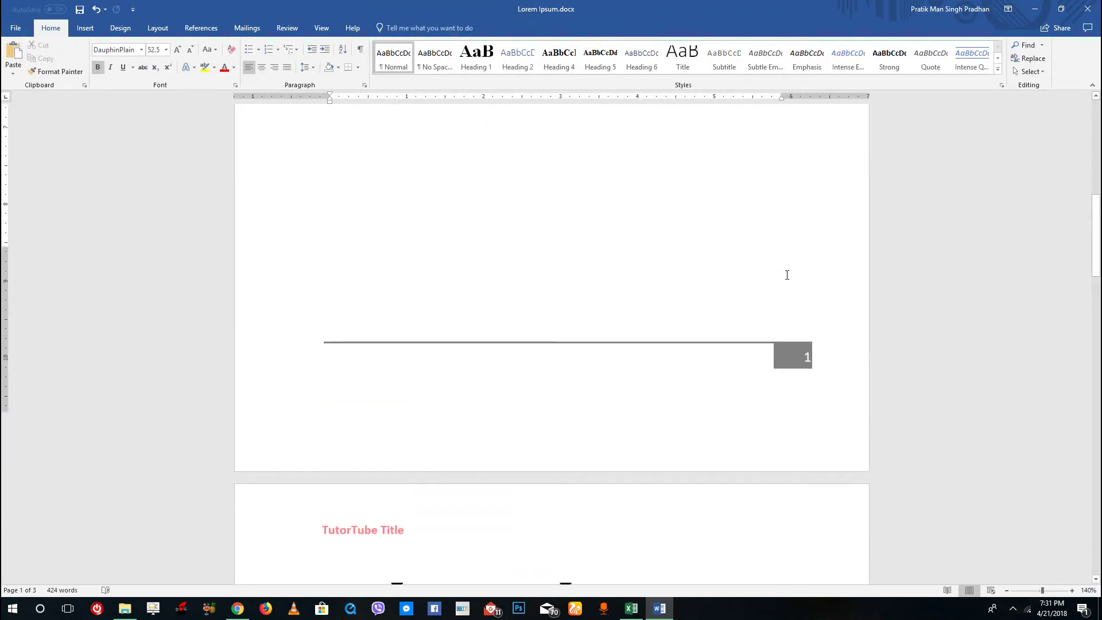
scroll(787, 275, "up", 15)
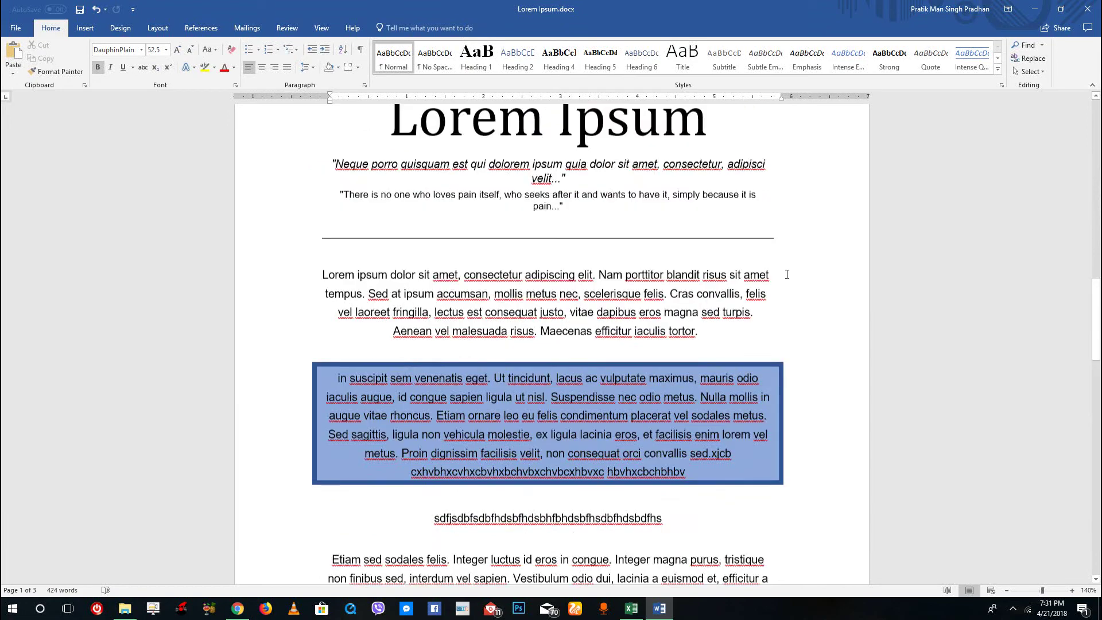
scroll(775, 270, "down", 9)
scroll(775, 271, "up", 1)
double_click(800, 407)
left_click(801, 408)
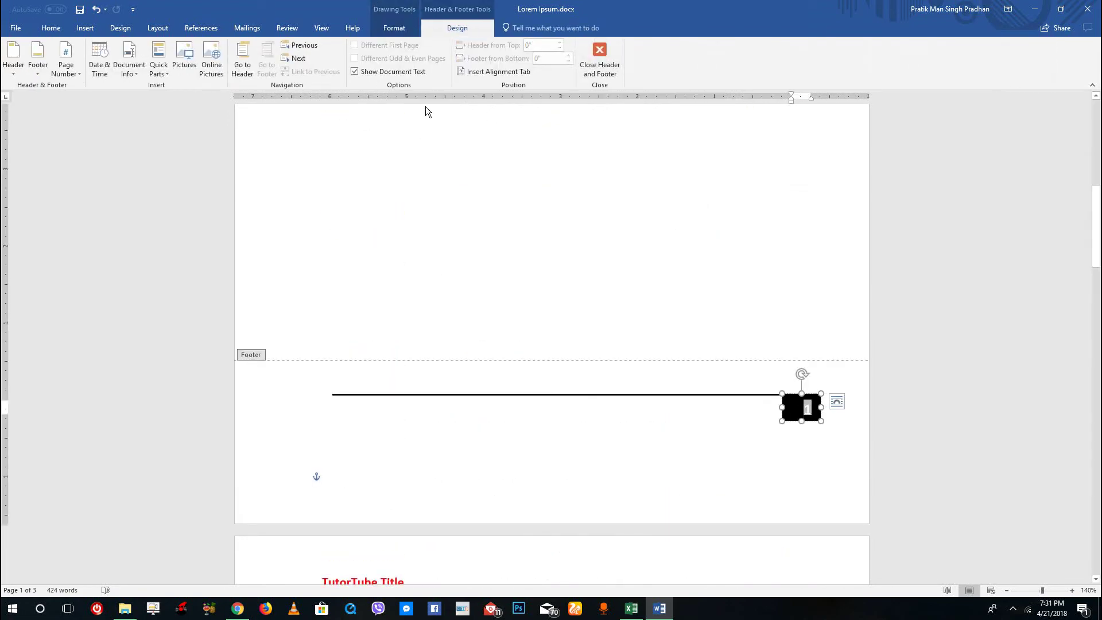
left_click(16, 28)
left_click(26, 24)
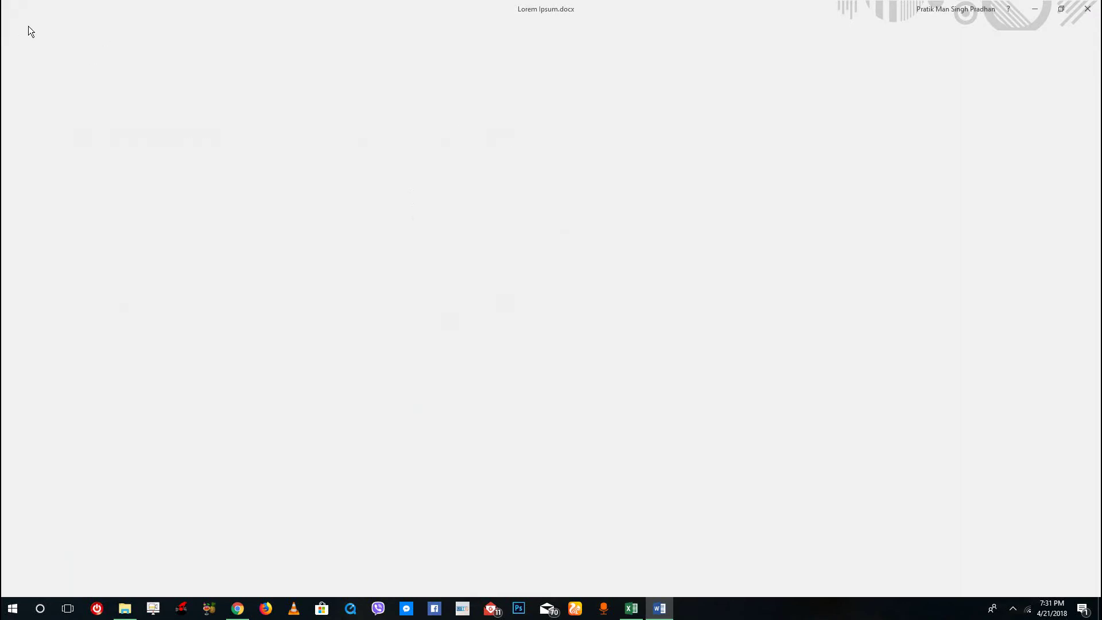
left_click(51, 29)
left_click(262, 68)
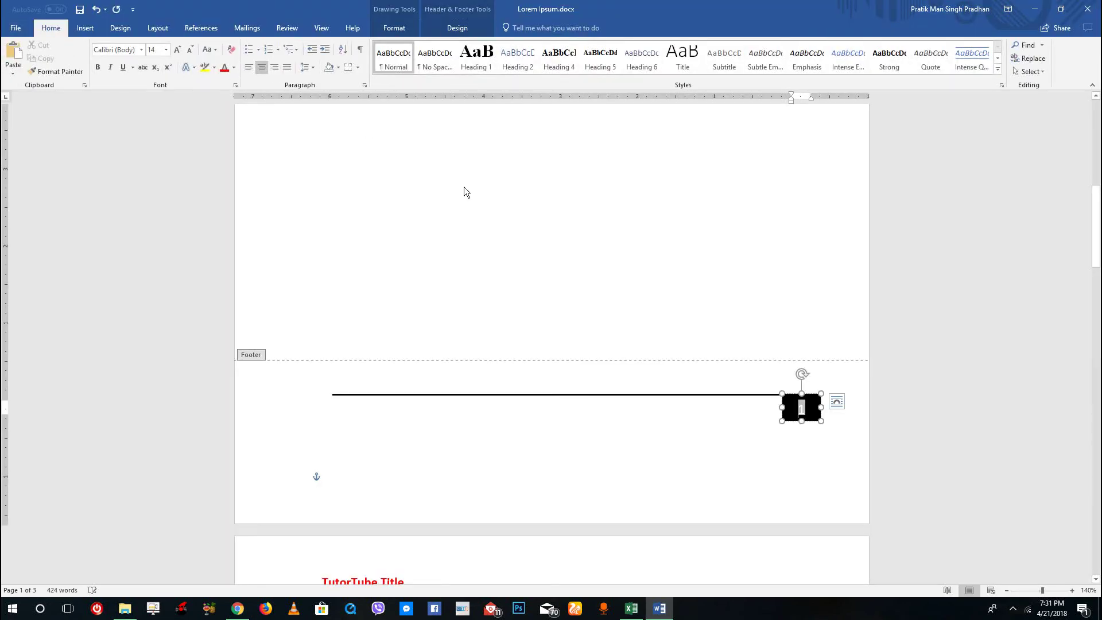
key("Escape")
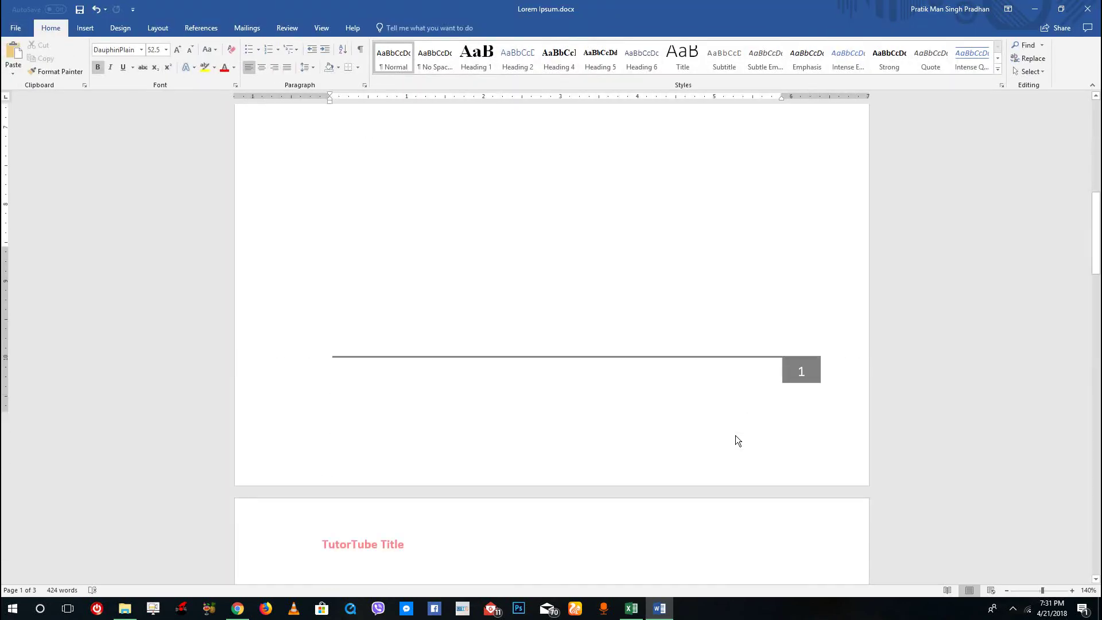
scroll(736, 436, "down", 10)
scroll(737, 436, "up", 6)
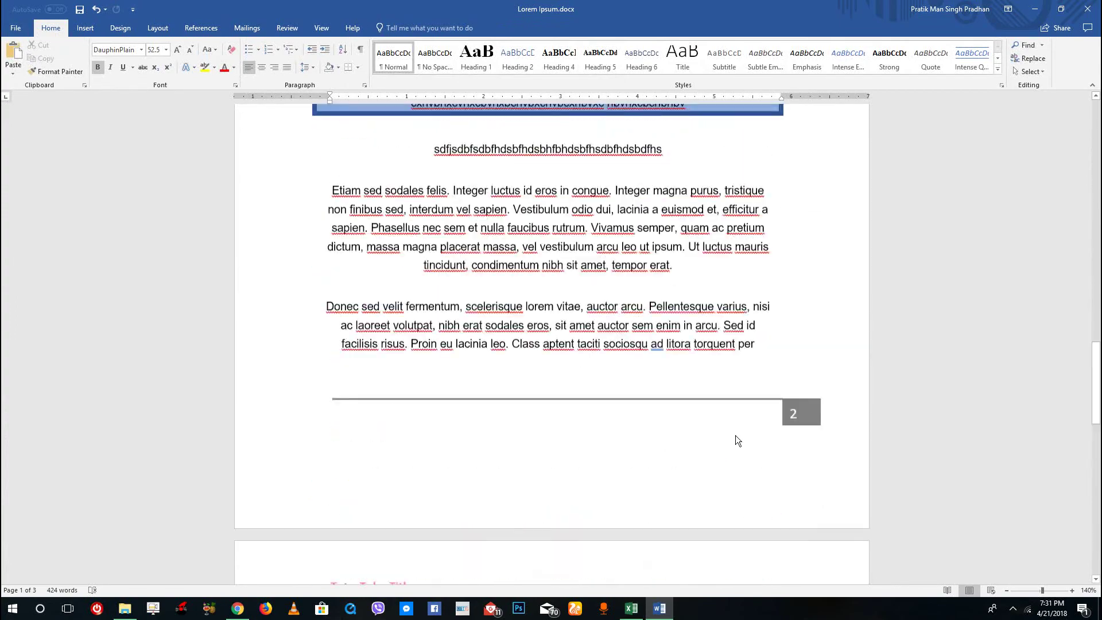
scroll(736, 440, "down", 8)
scroll(737, 439, "up", 5)
scroll(737, 436, "down", 5)
scroll(736, 436, "up", 12)
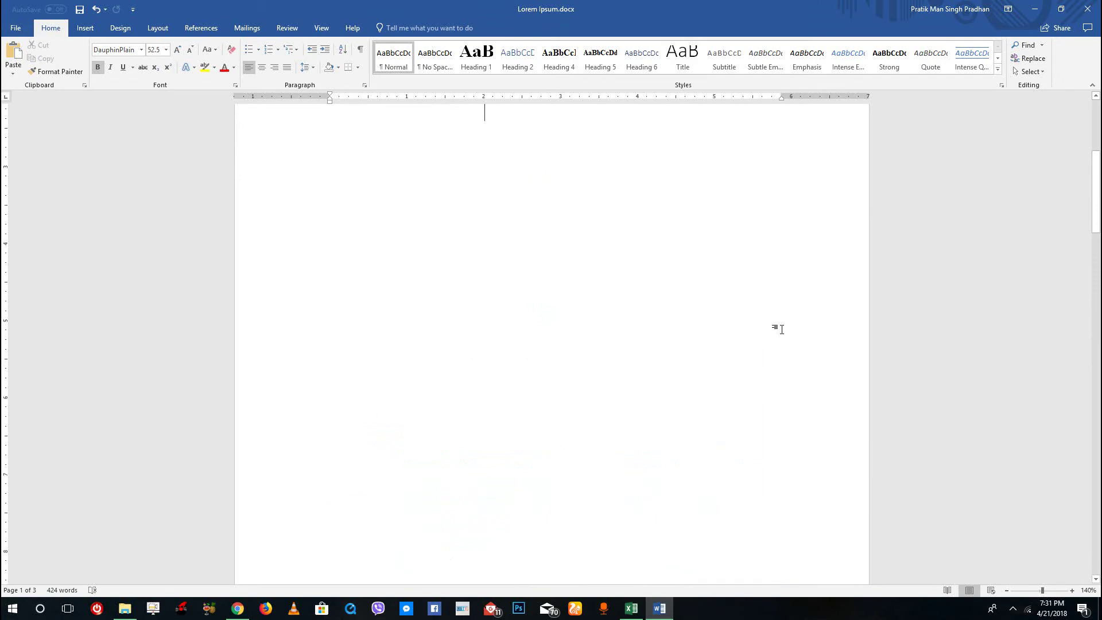
scroll(762, 226, "up", 3)
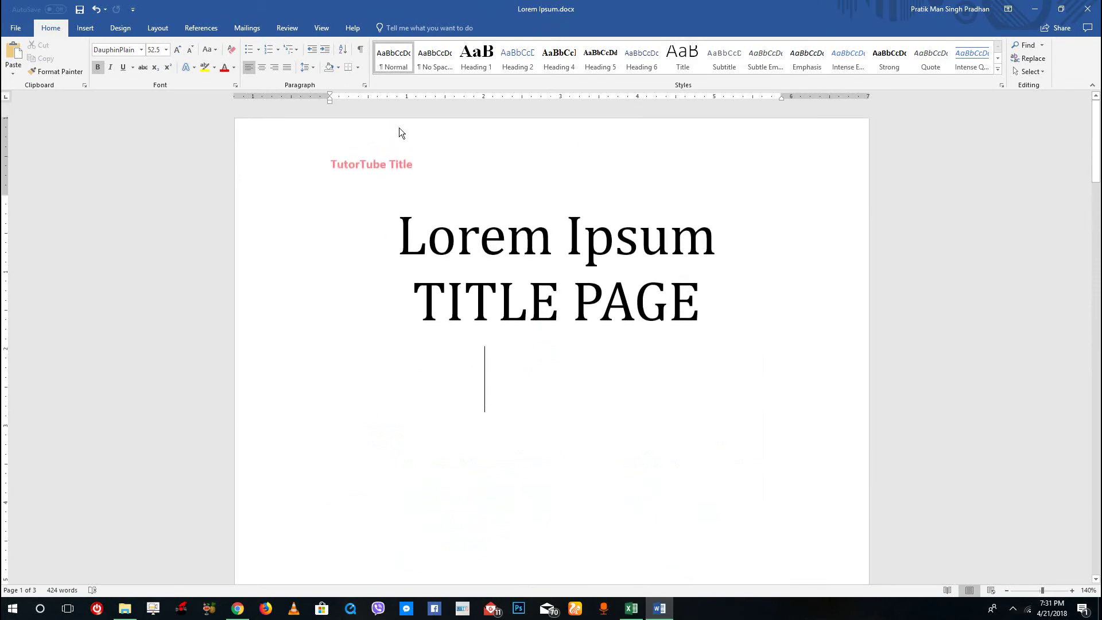
scroll(677, 226, "down", 7)
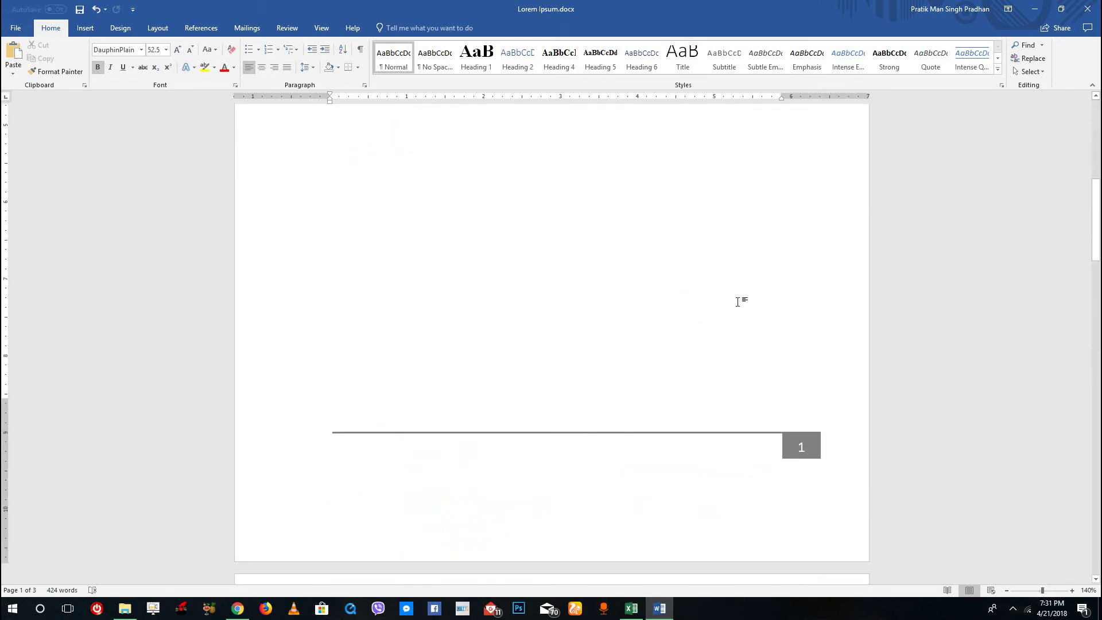
left_click(120, 28)
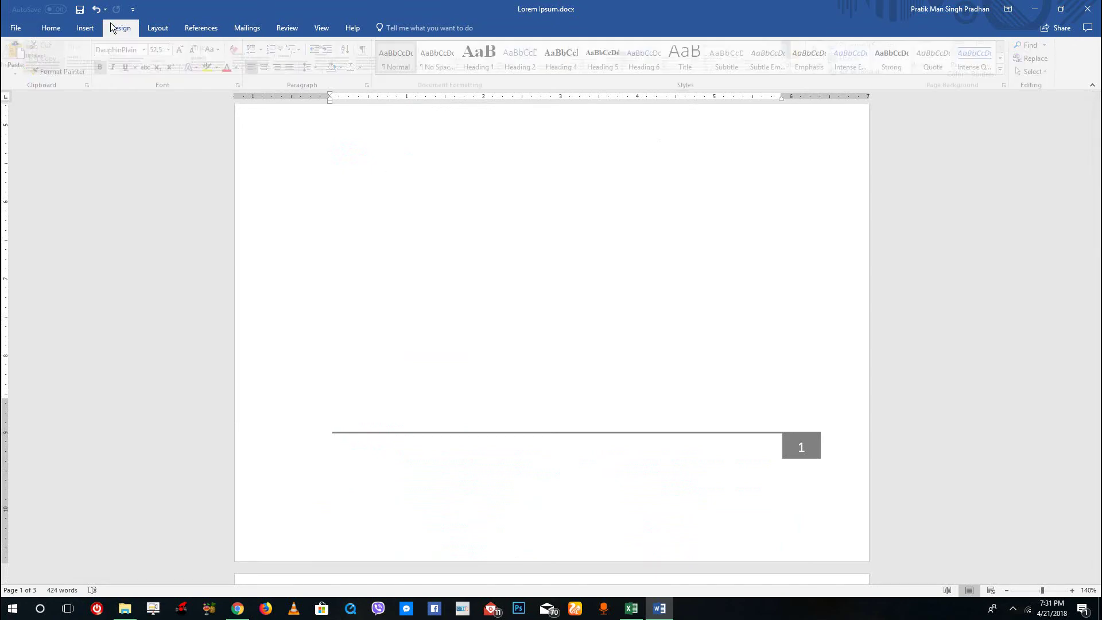
left_click(86, 29)
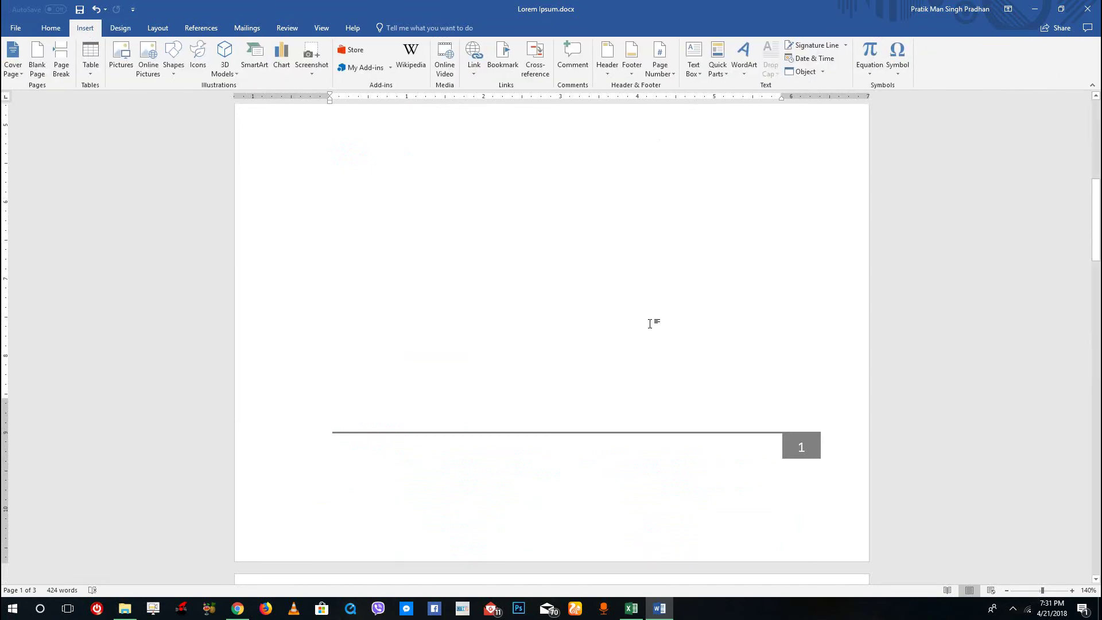
left_click(607, 57)
left_click(609, 59)
left_click(120, 28)
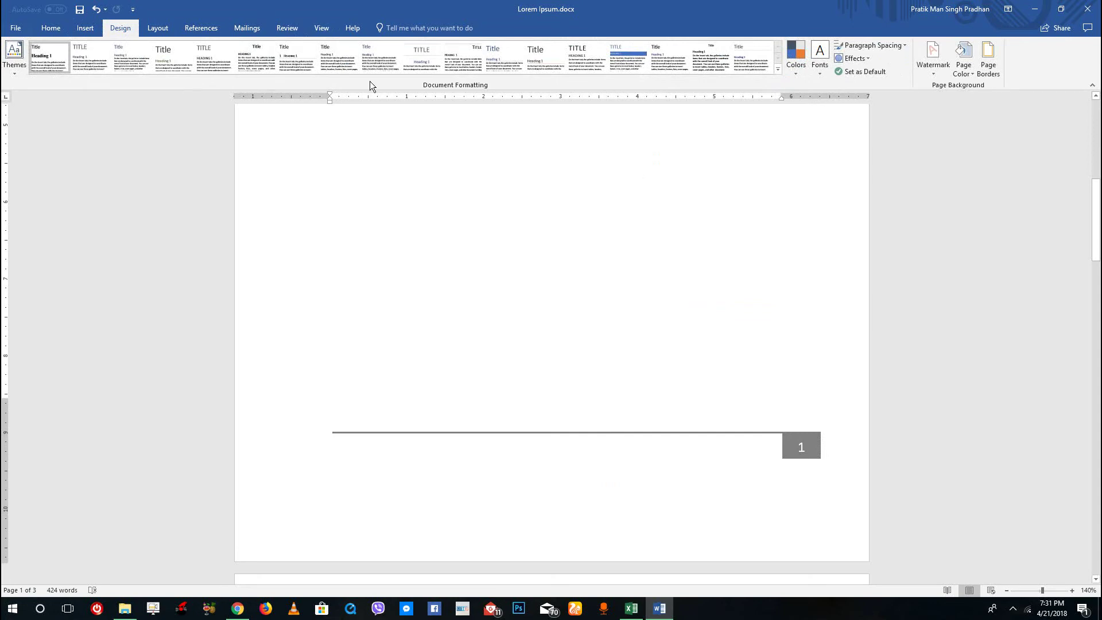
scroll(494, 483, "up", 10)
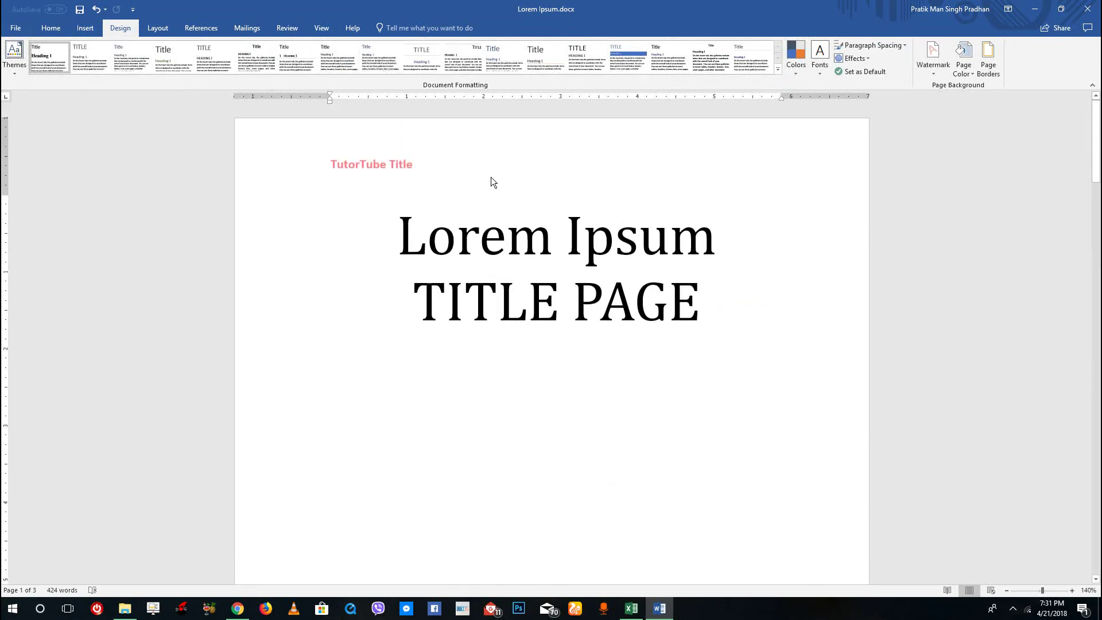
- Turn on Different First Page so the title page gets its own blank header
double_click(548, 155)
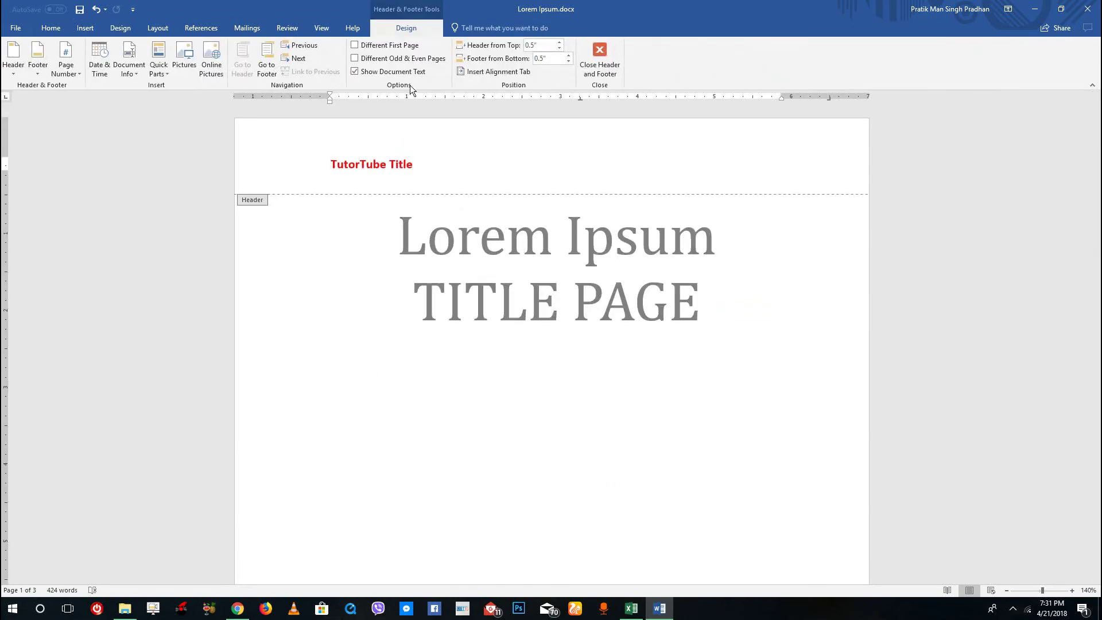
left_click(366, 49)
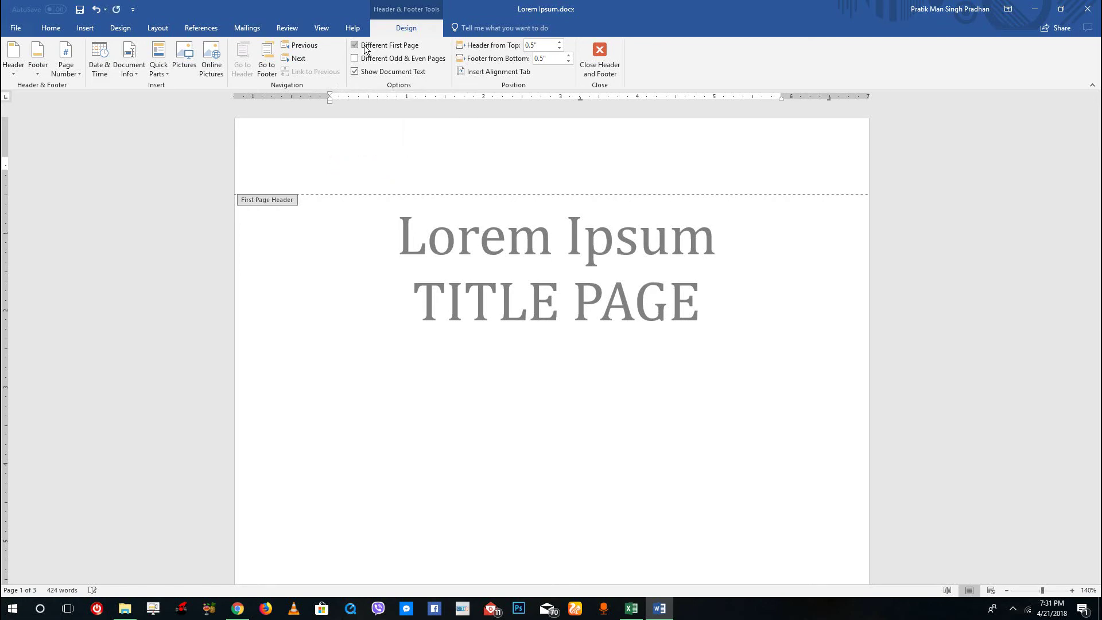
double_click(547, 323)
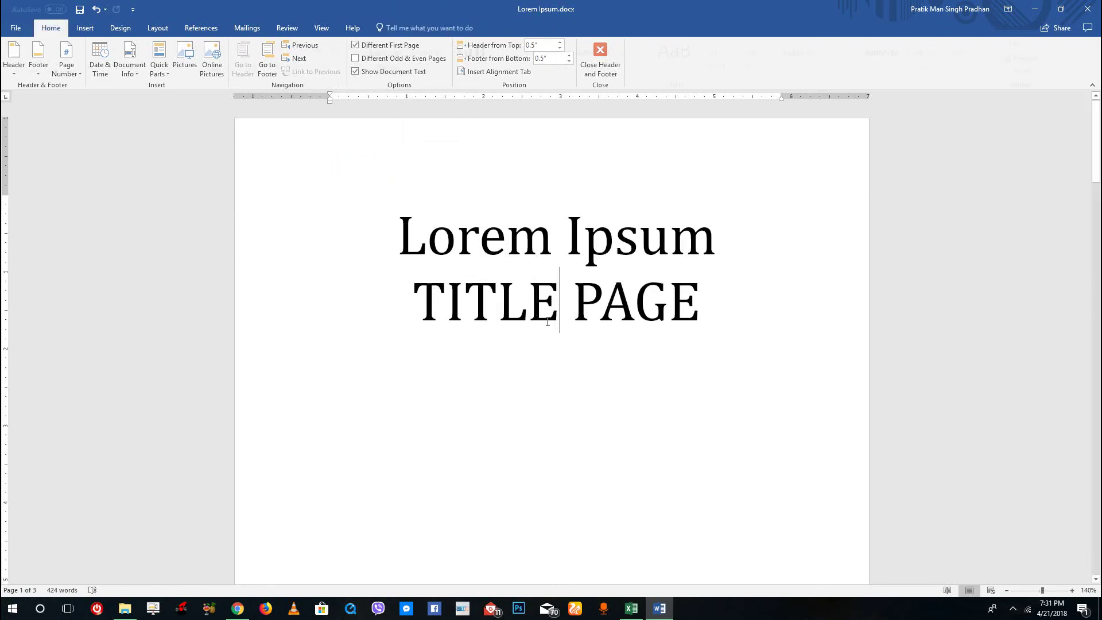
- Scroll between pages to confirm only page 2 shows the 'TutorTube Title' header
scroll(534, 154, "down", 9)
scroll(535, 154, "up", 9)
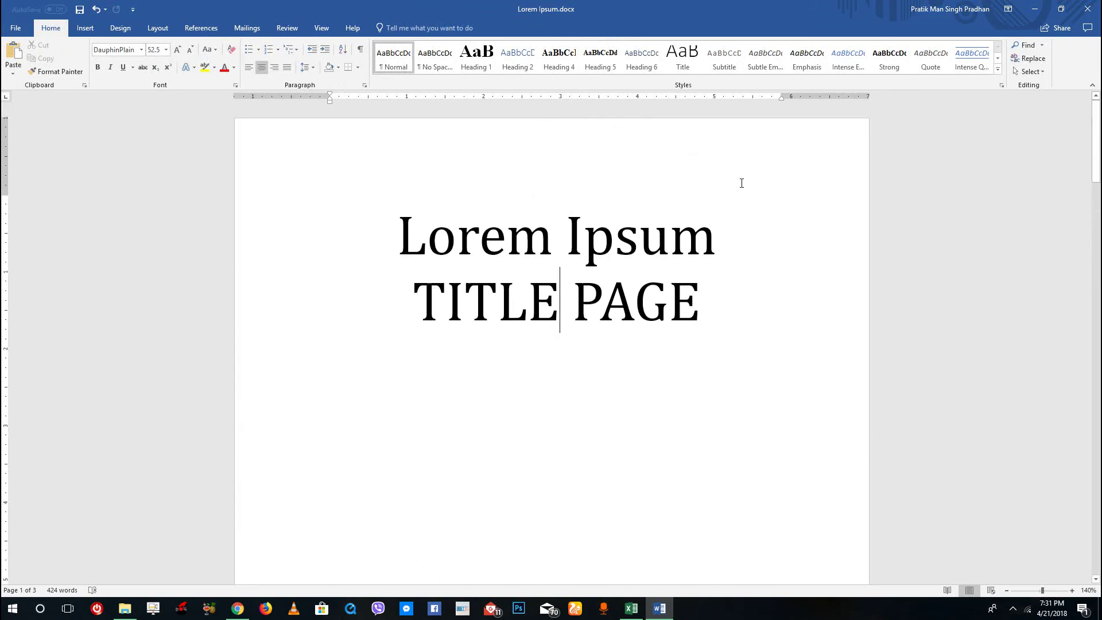
scroll(742, 183, "down", 9)
scroll(725, 203, "down", 6)
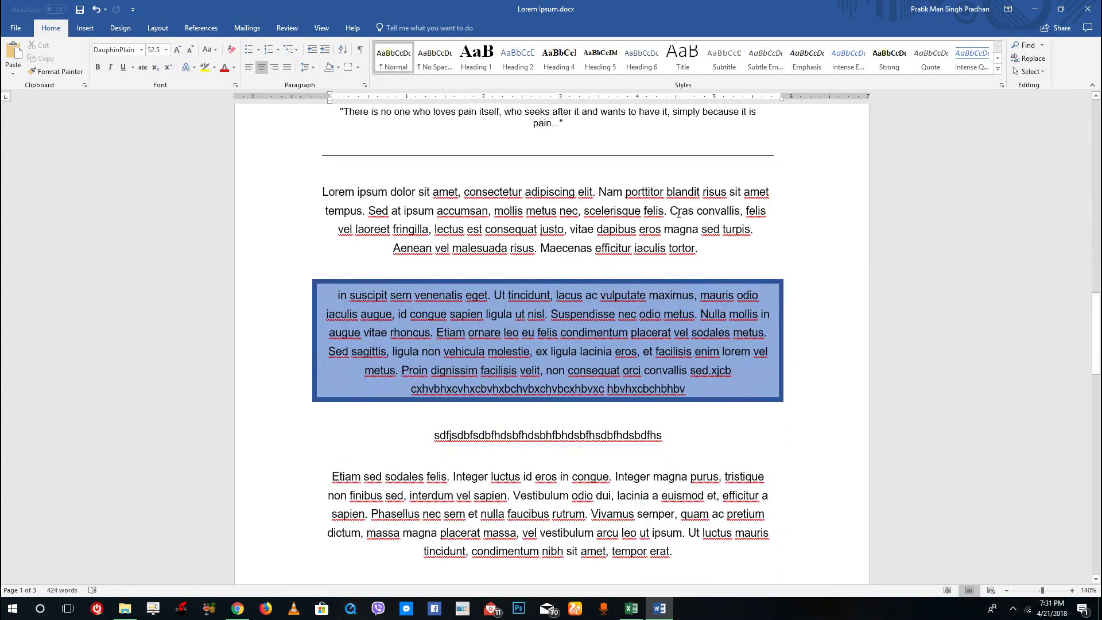
scroll(678, 213, "up", 5)
scroll(487, 165, "up", 1)
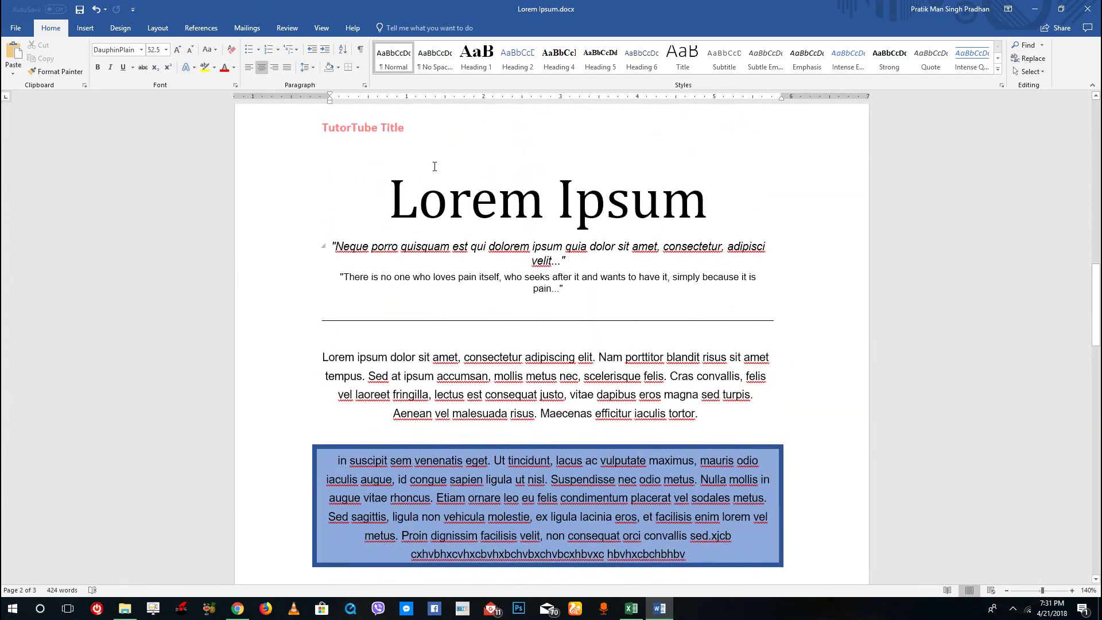
scroll(547, 202, "down", 10)
scroll(547, 202, "up", 6)
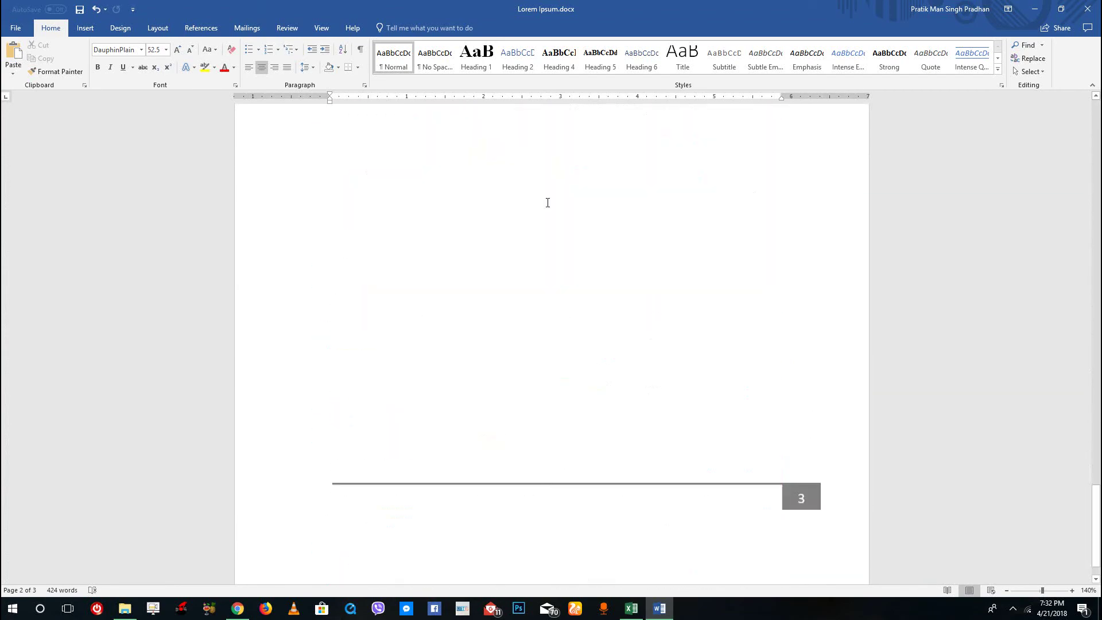